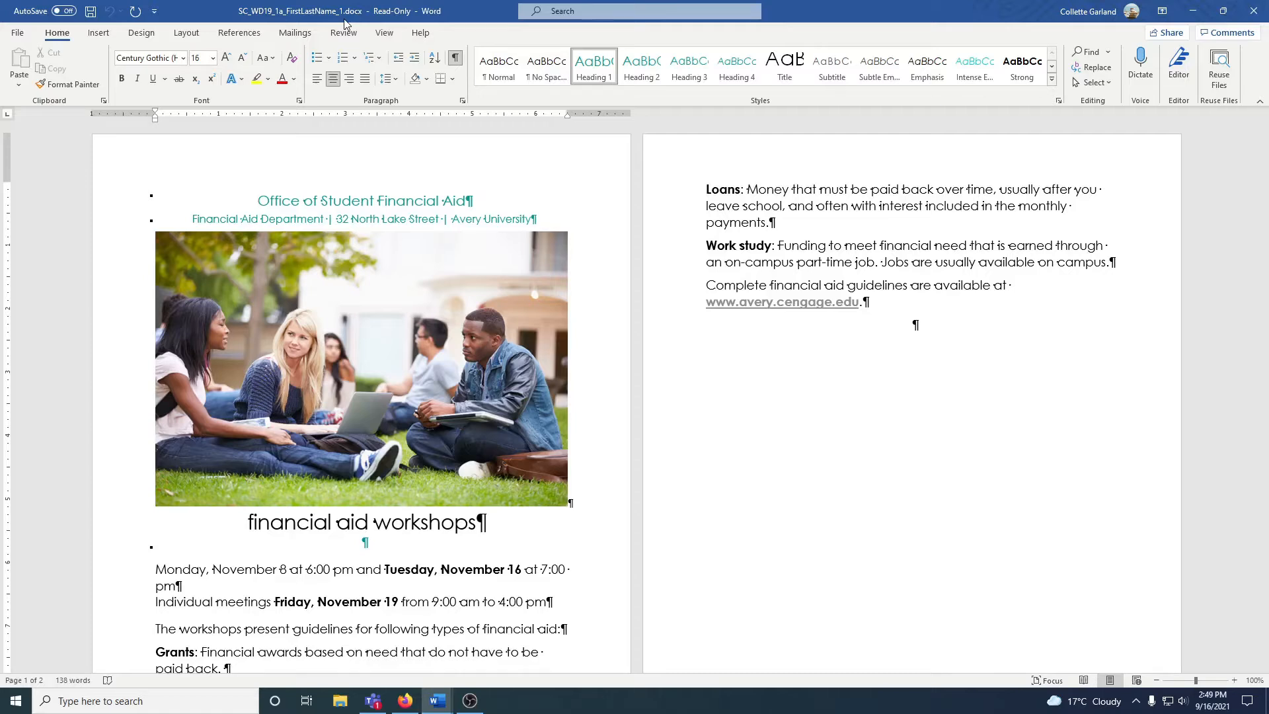
Step: Save a copy of the document in the Documents folder as SC_WD19_1a_FirstLastName_2.docx
{"action": "left_click", "coordinate": [25, 36]}
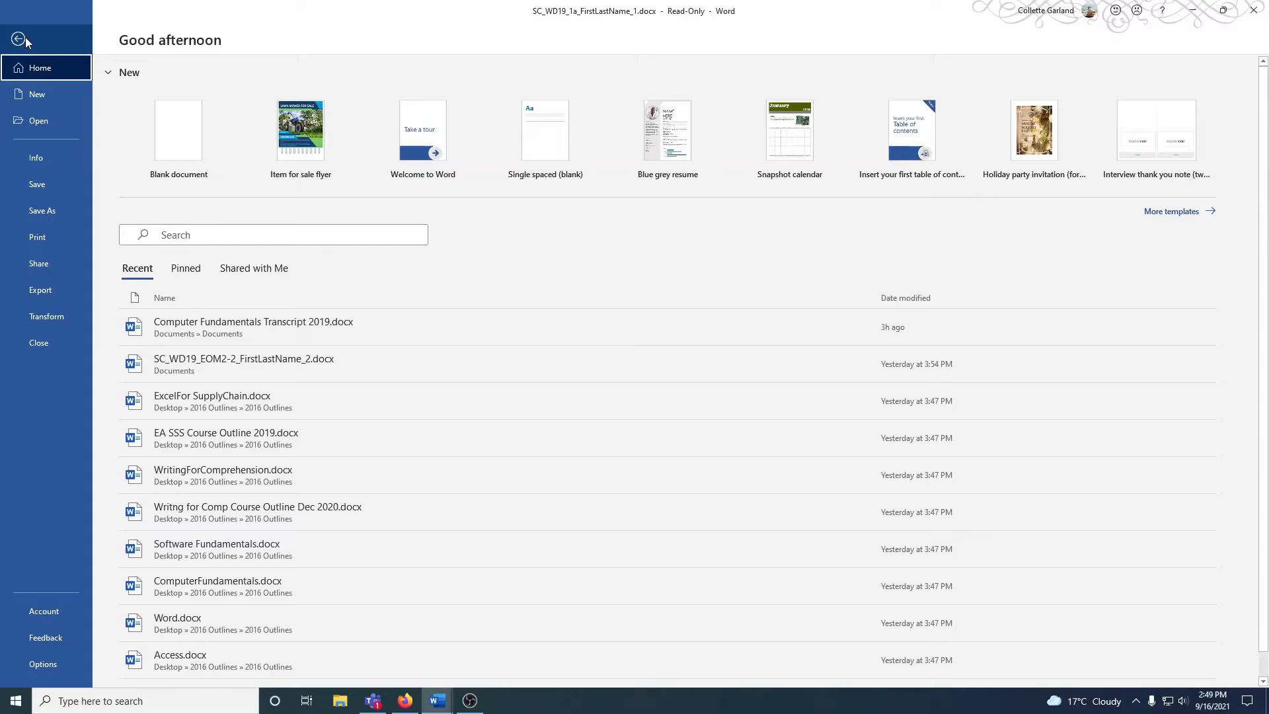
{"action": "left_click", "coordinate": [44, 210]}
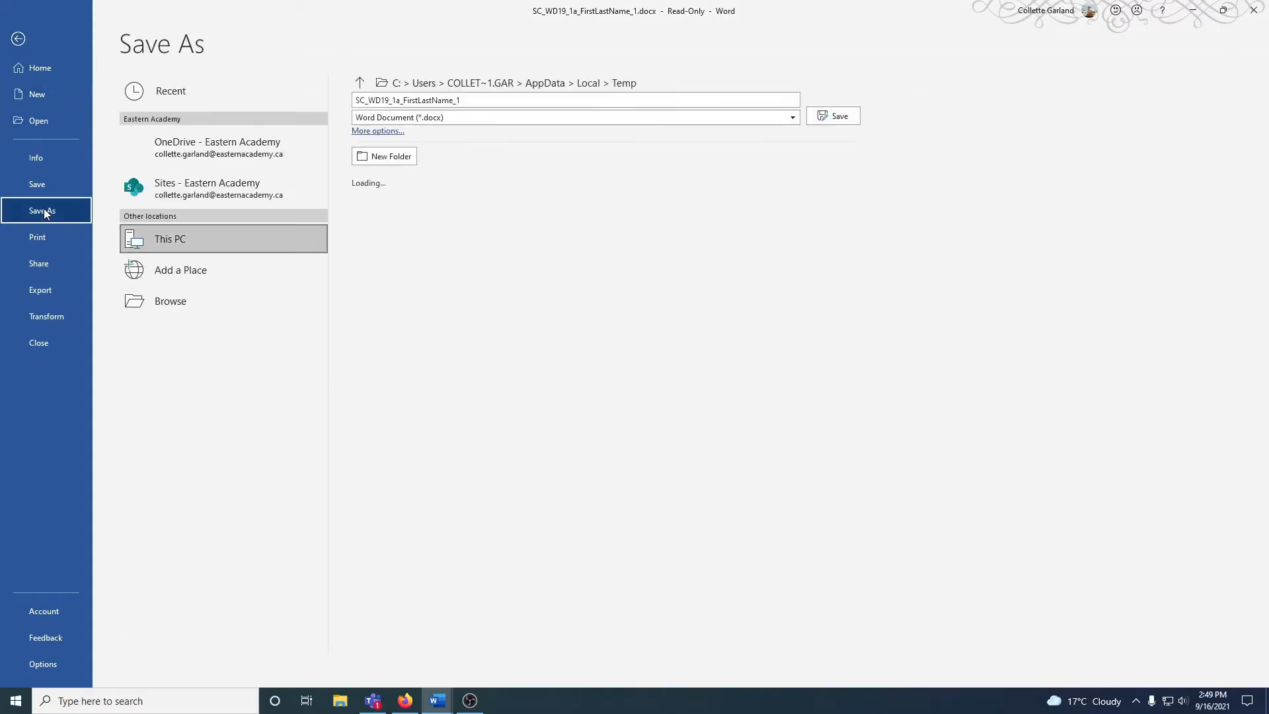
{"action": "left_click", "coordinate": [173, 304]}
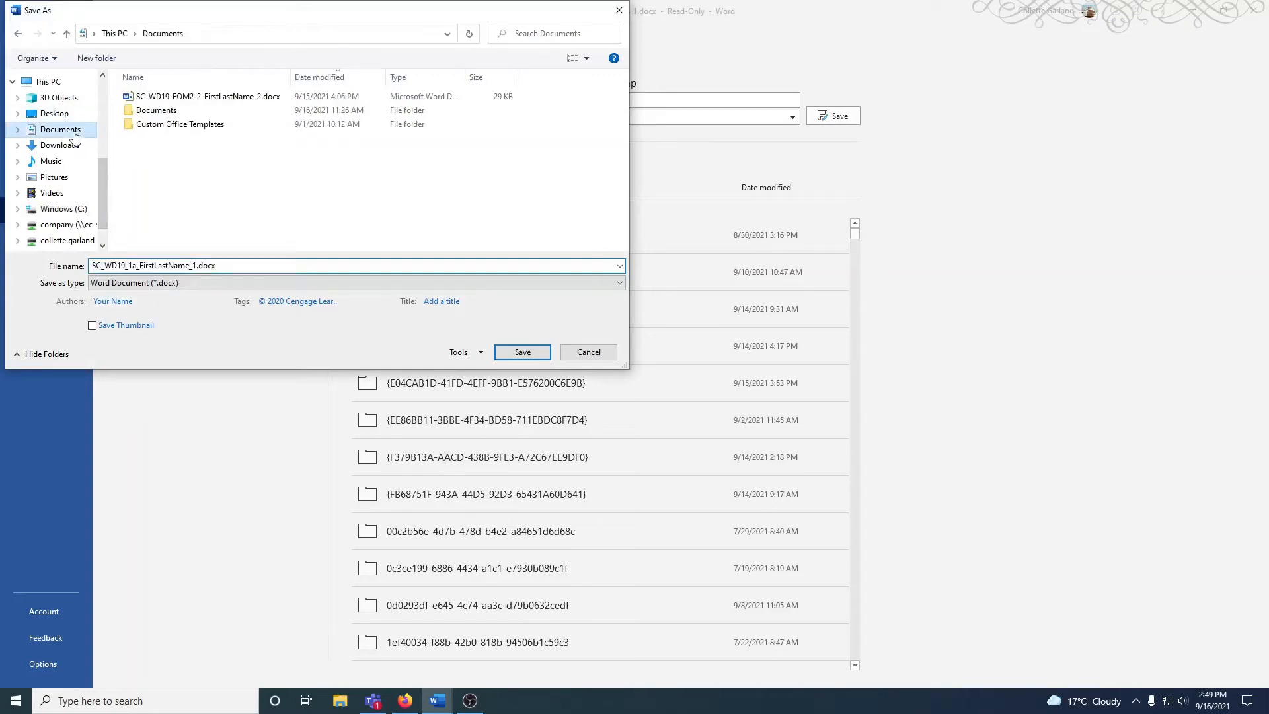
{"action": "left_click", "coordinate": [74, 135]}
{"action": "left_click", "coordinate": [195, 264]}
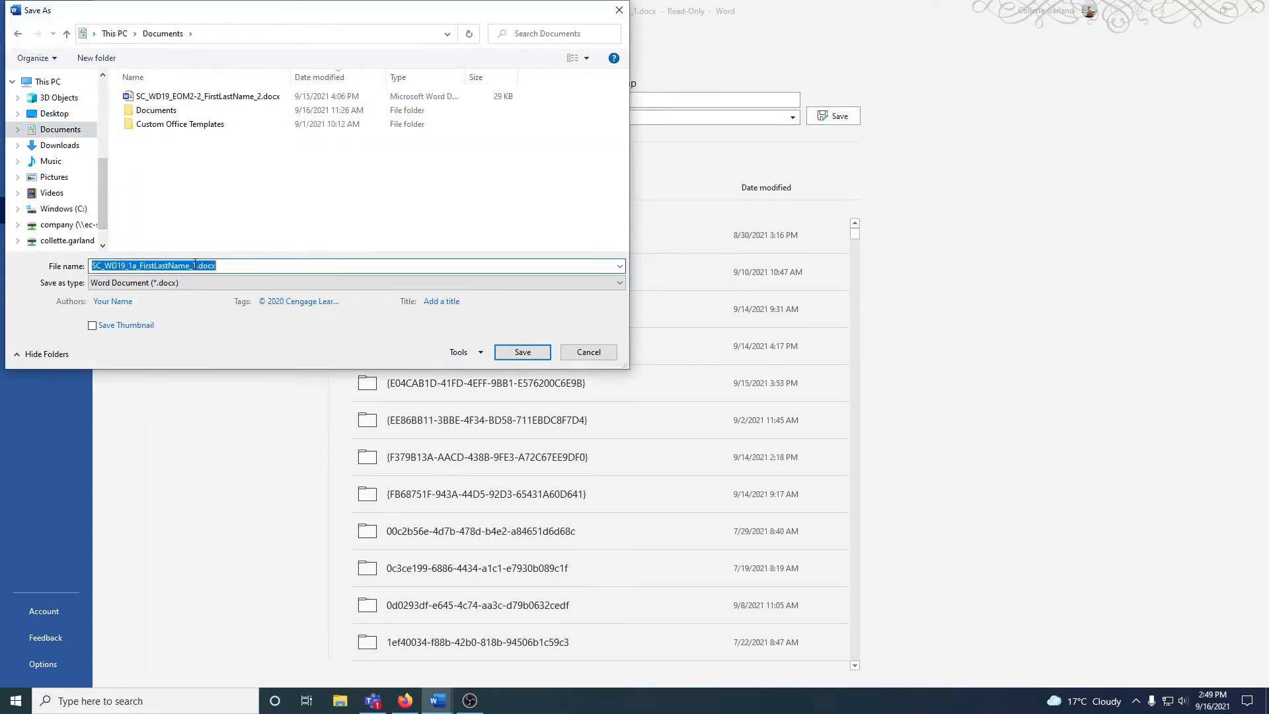
{"action": "left_click", "coordinate": [193, 266]}
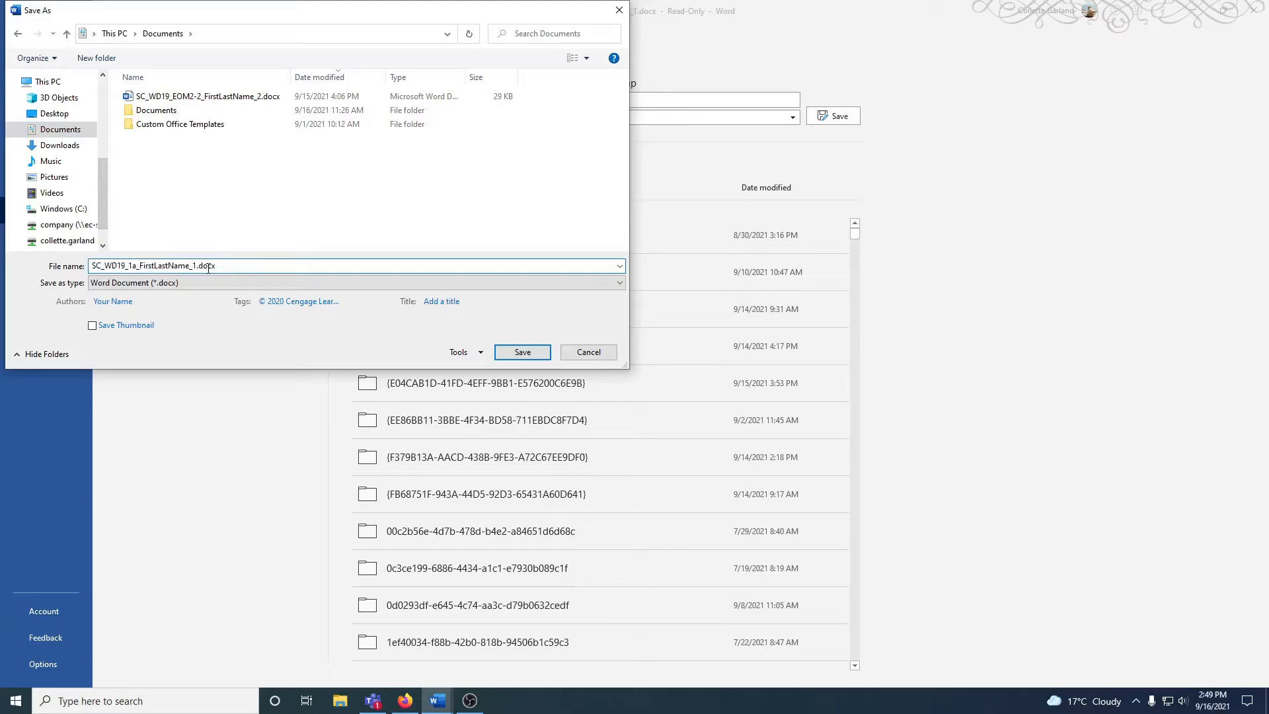
{"action": "key", "text": "Delete"}
{"action": "type", "text": "2"}
{"action": "left_click", "coordinate": [508, 353]}
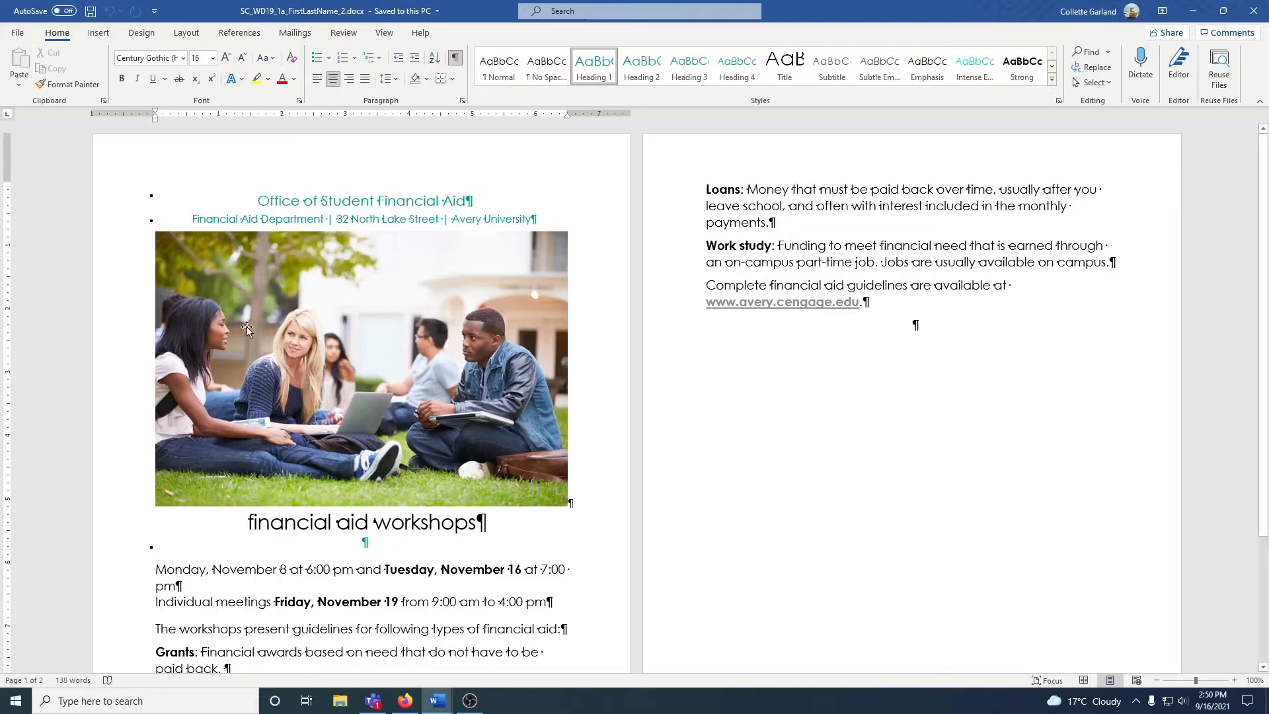
Step: Apply the Office theme to the document and change its theme colors to Red
{"action": "left_click", "coordinate": [145, 39]}
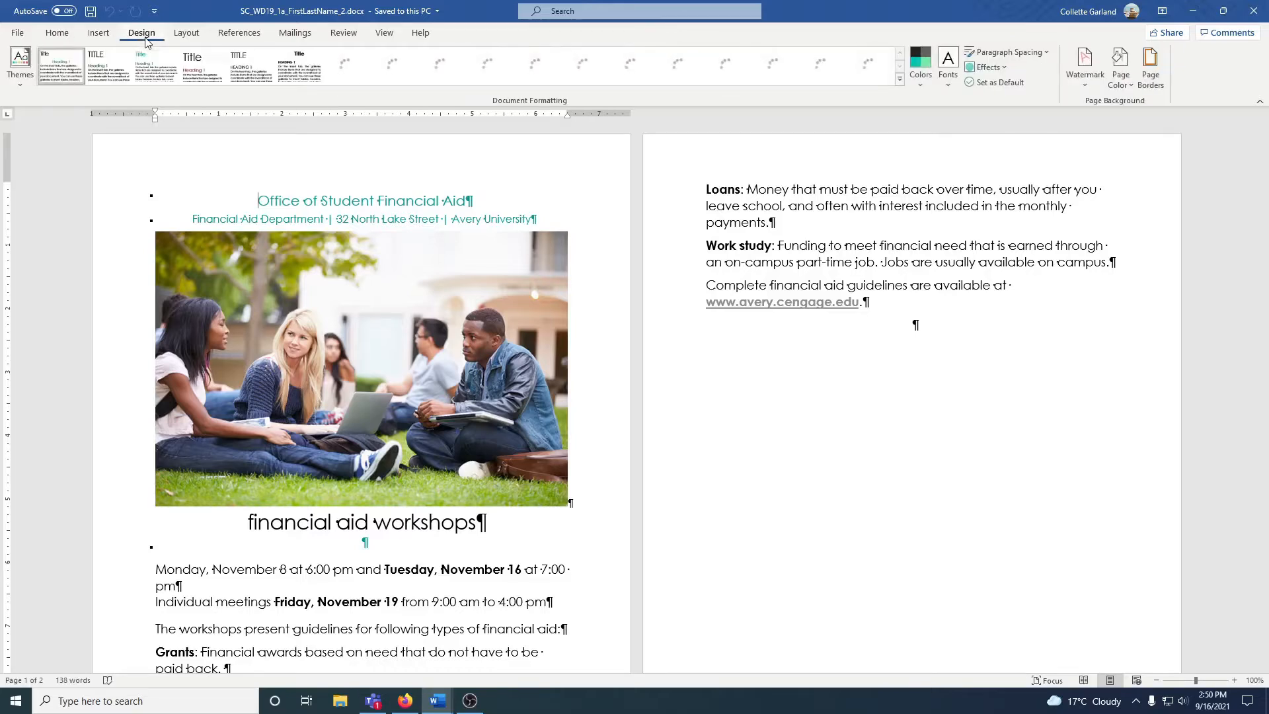
{"action": "left_click", "coordinate": [29, 81]}
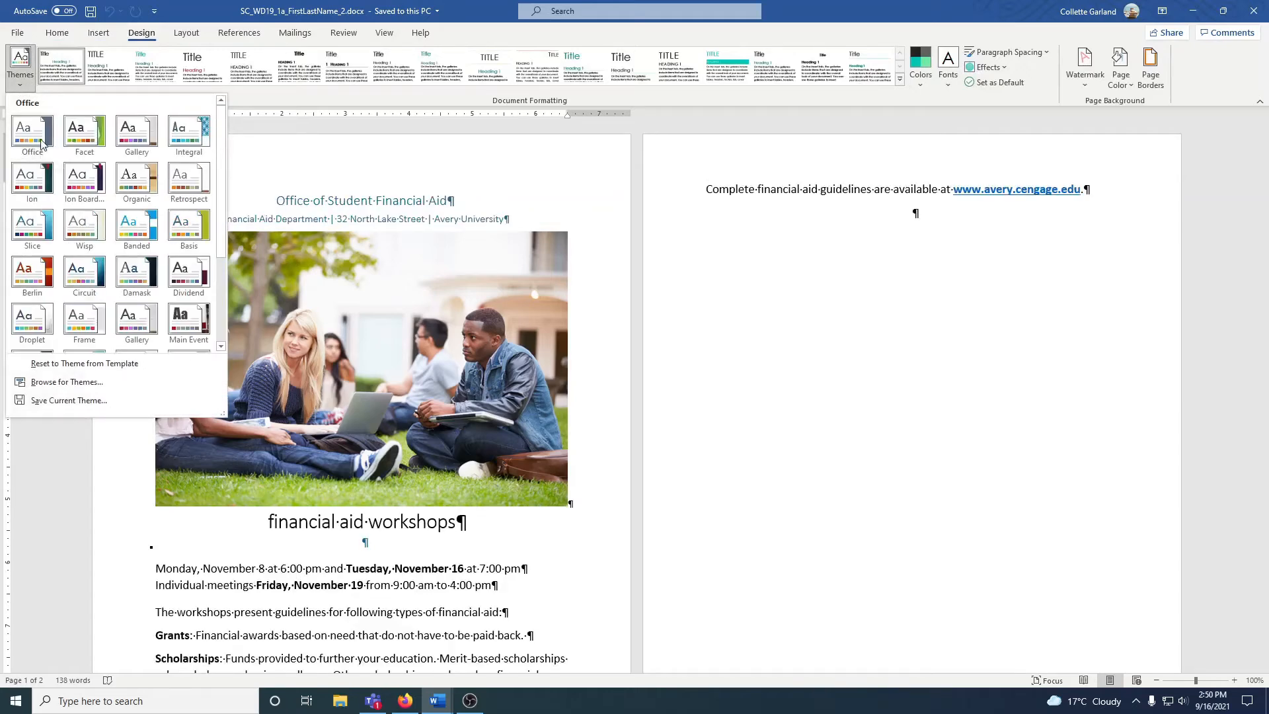
{"action": "left_click", "coordinate": [39, 143]}
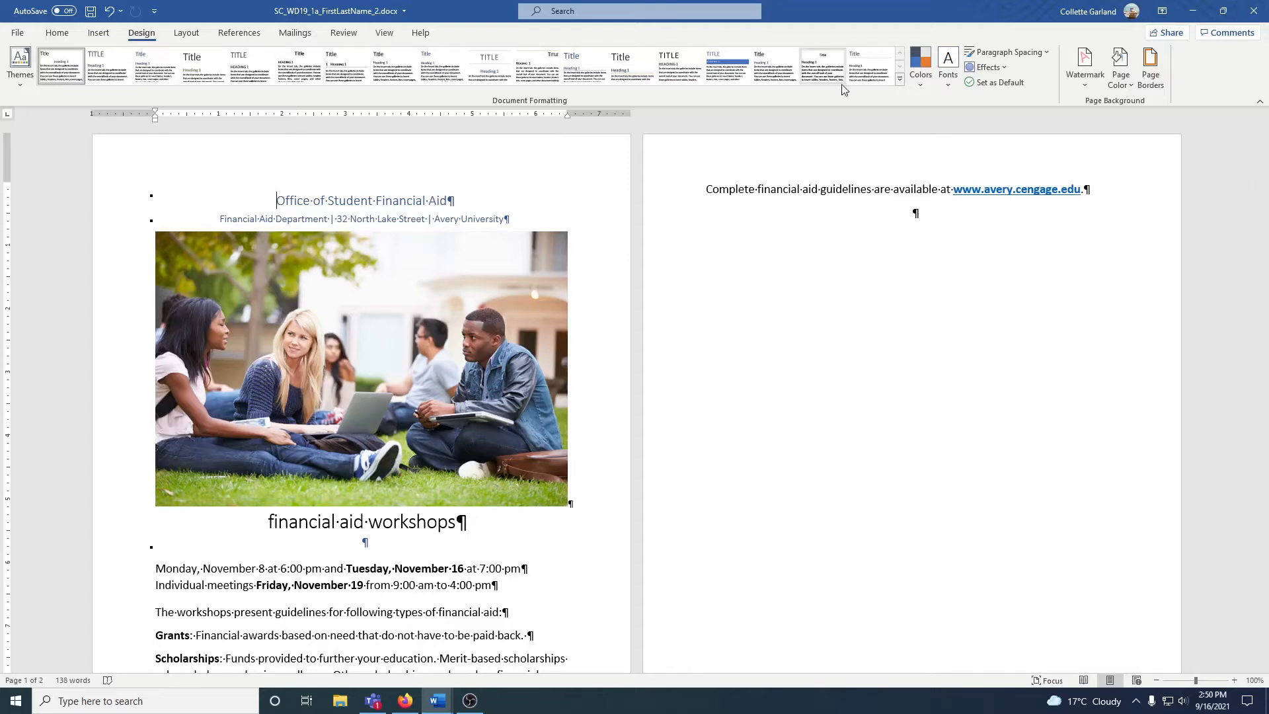
{"action": "left_click", "coordinate": [919, 78]}
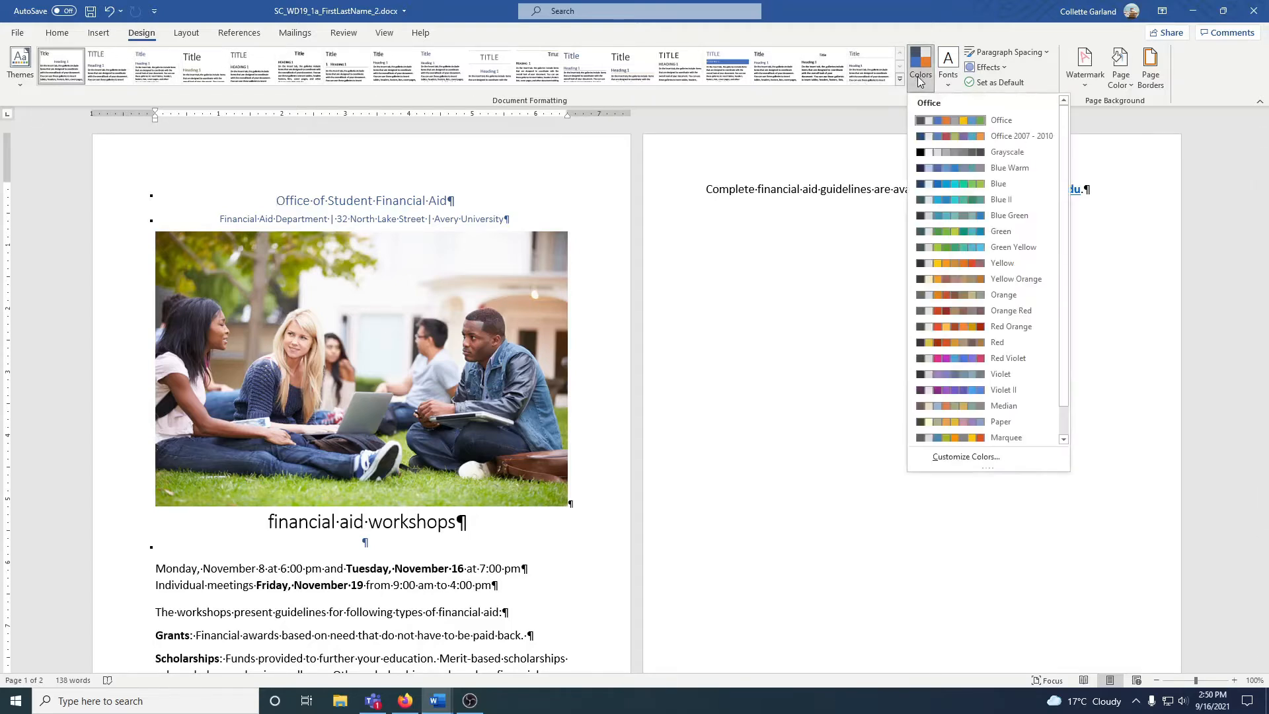
{"action": "left_click", "coordinate": [988, 342]}
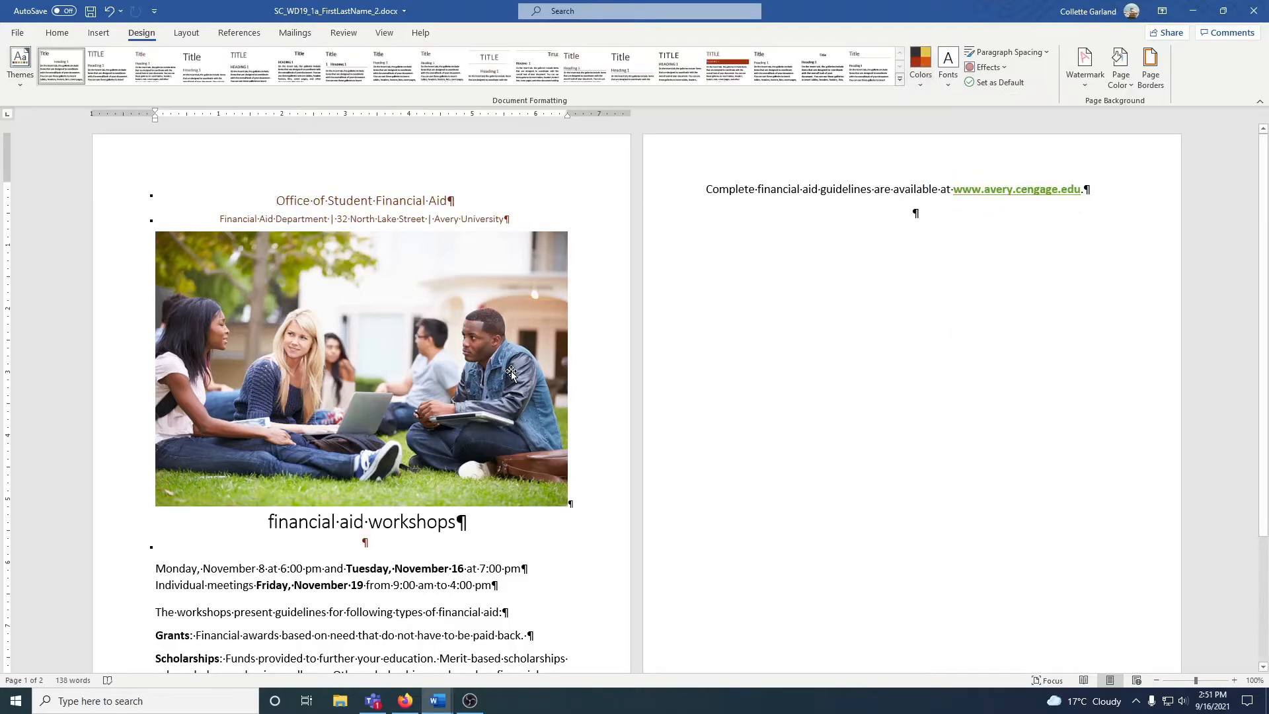
{"action": "left_click", "coordinate": [60, 34]}
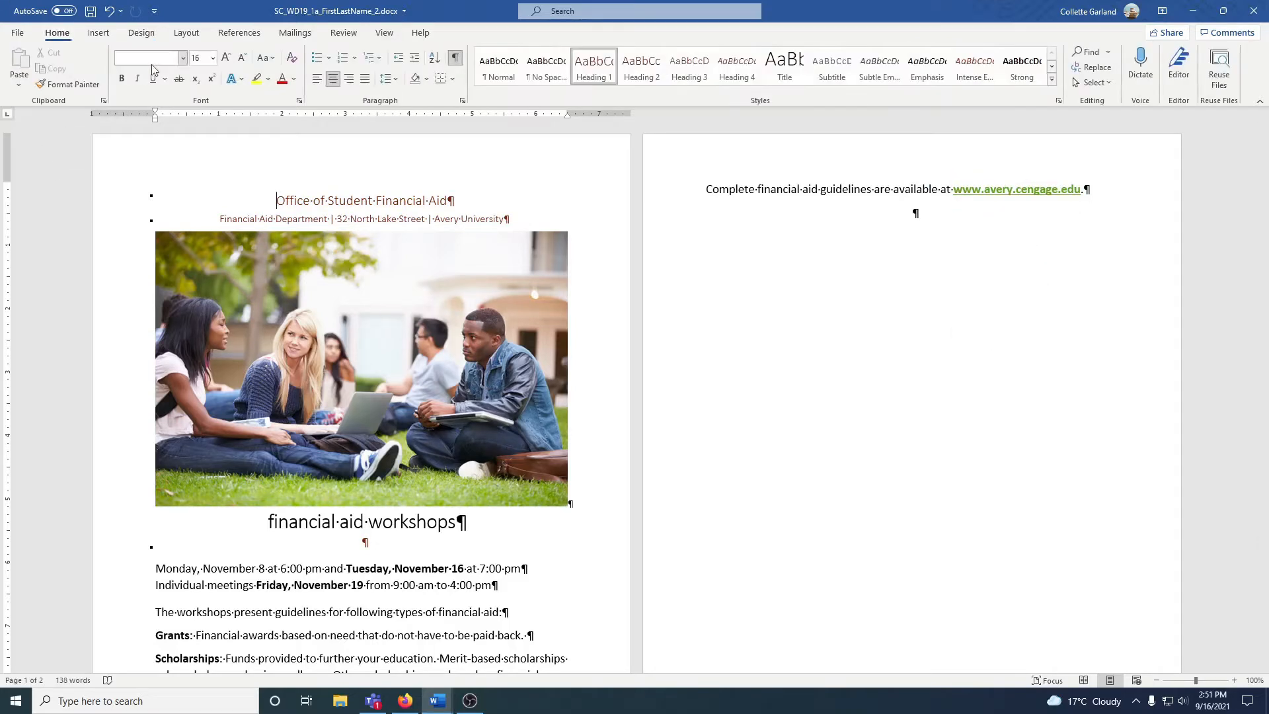
{"action": "left_click", "coordinate": [294, 78]}
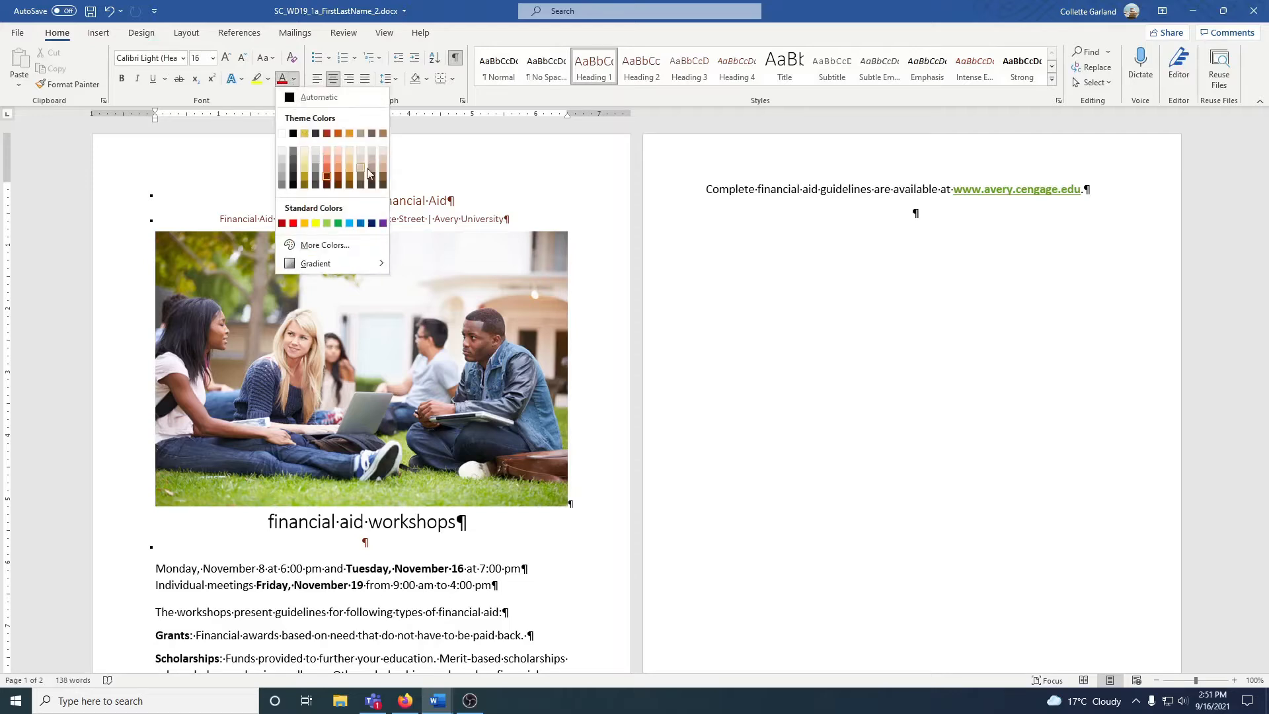
{"action": "left_click", "coordinate": [502, 177]}
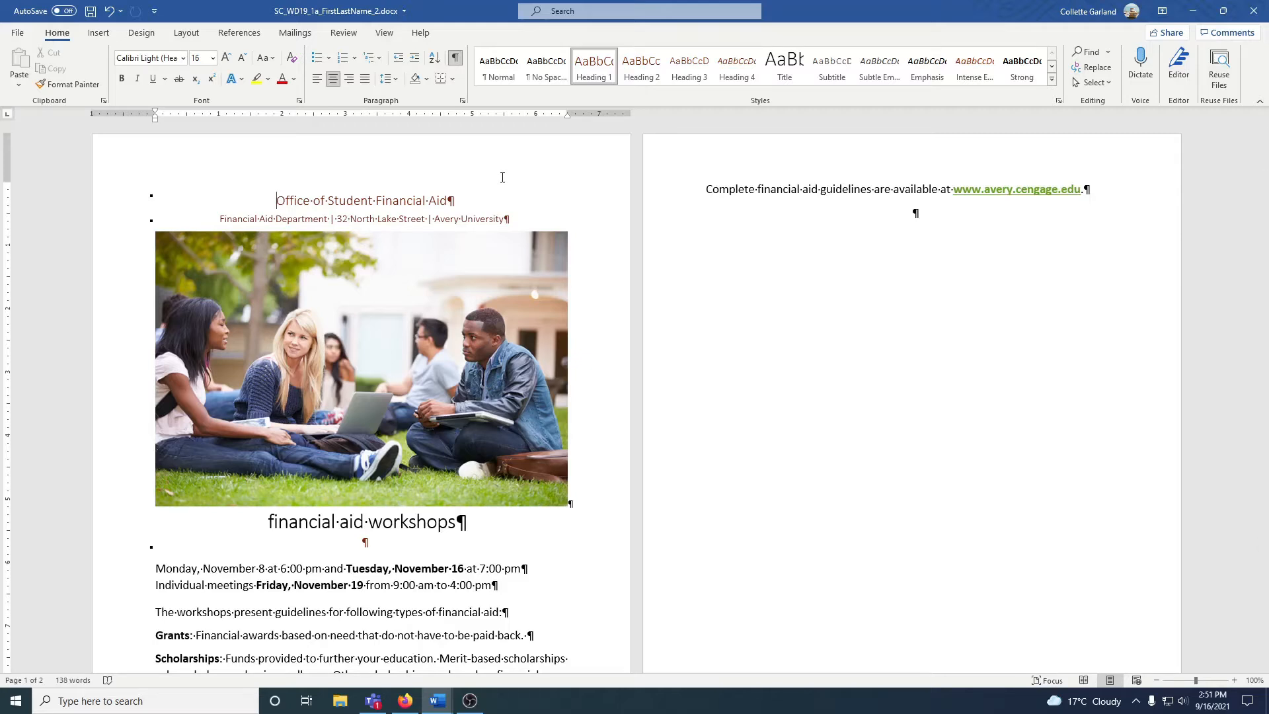
Step: Set the page margins to the Narrow preset, 0.5" on all sides
{"action": "left_click", "coordinate": [201, 38]}
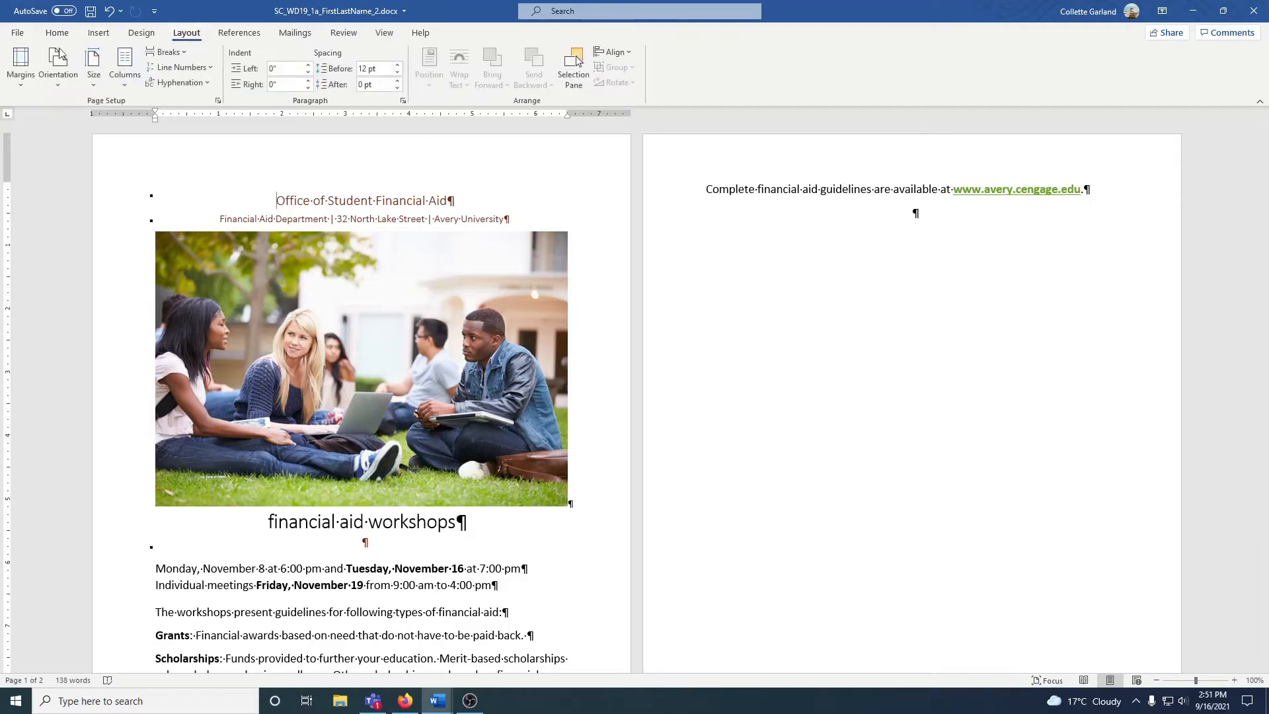
{"action": "left_click", "coordinate": [22, 83]}
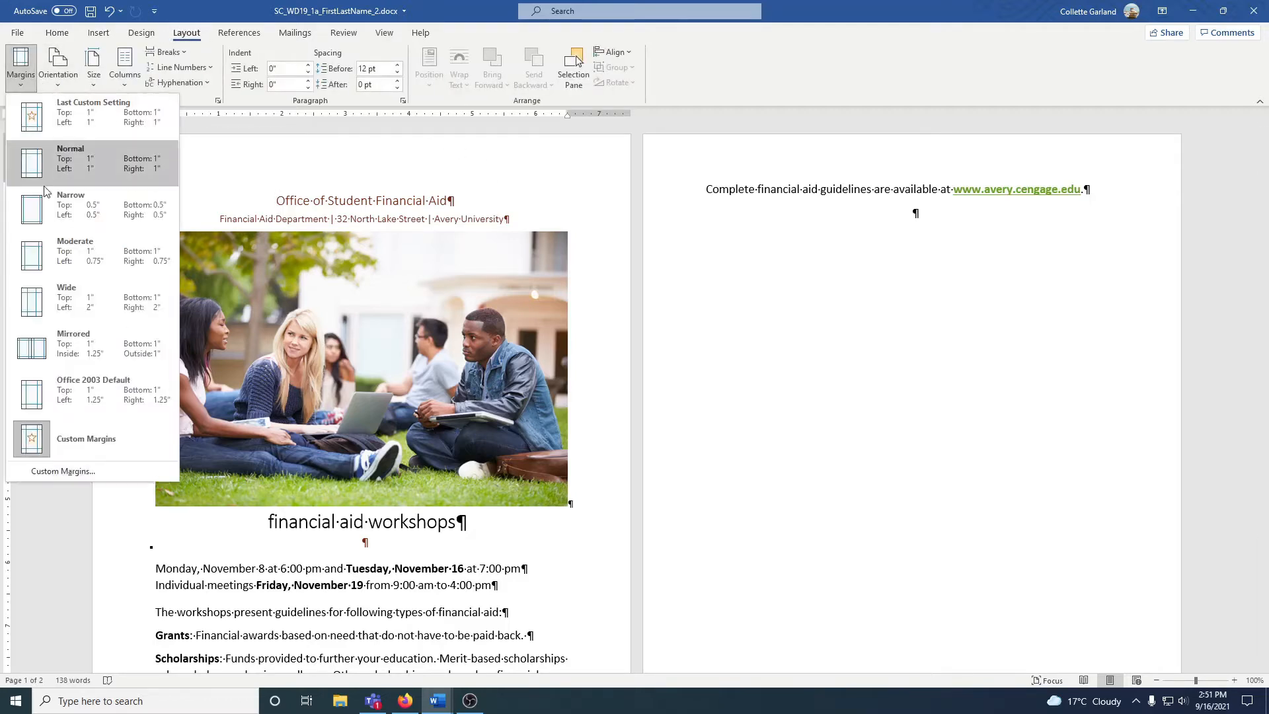
{"action": "left_click", "coordinate": [60, 220]}
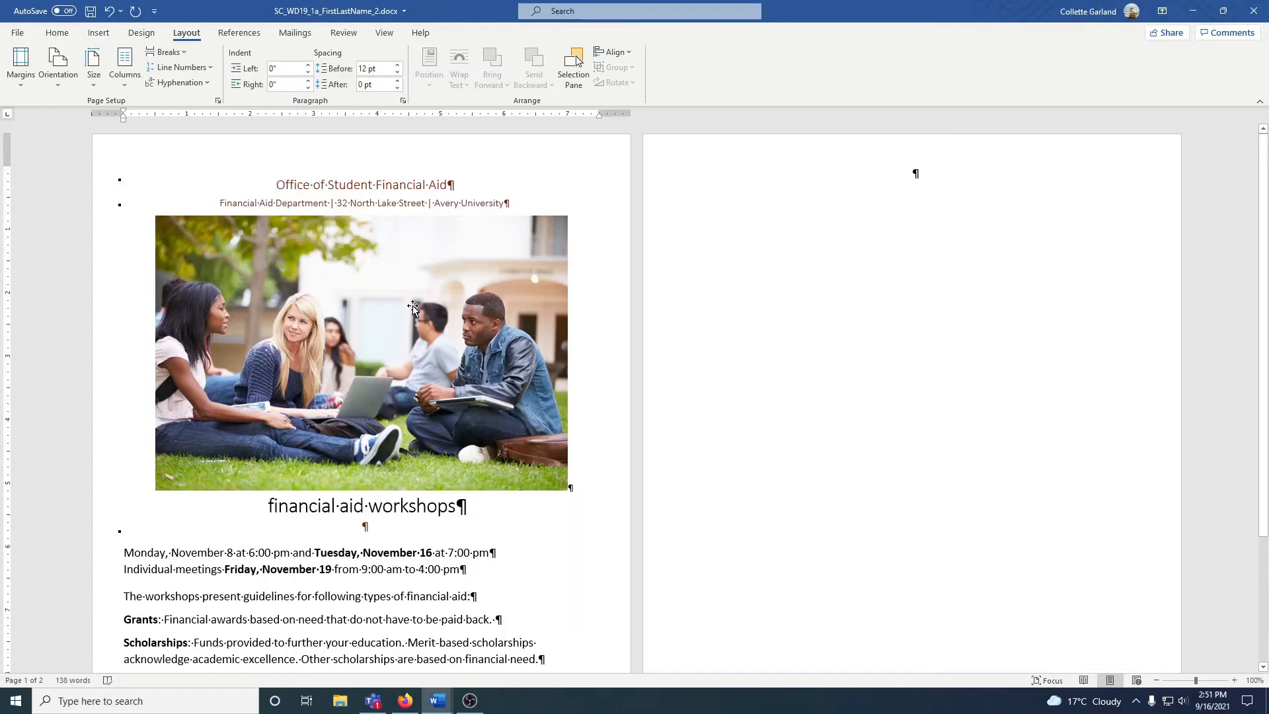
Step: Set the height of the student photo to 2.5", keeping its proportions
{"action": "left_click", "coordinate": [363, 366]}
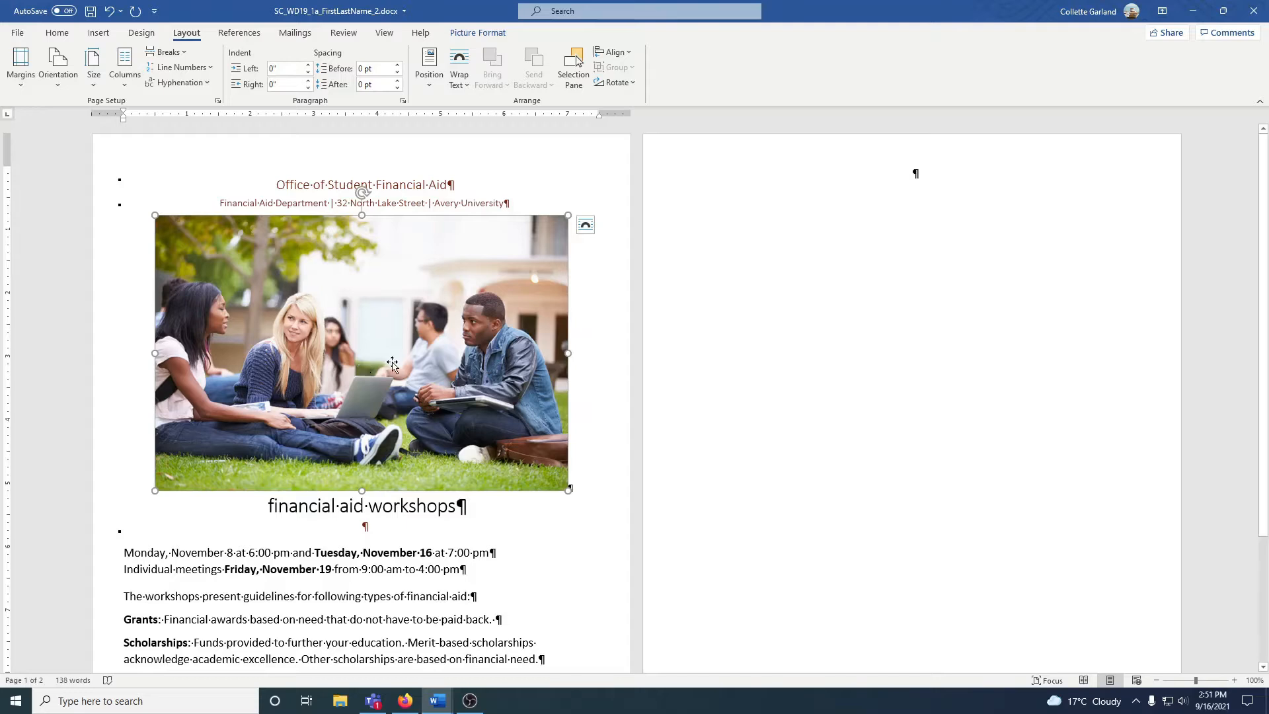
{"action": "left_click", "coordinate": [450, 193]}
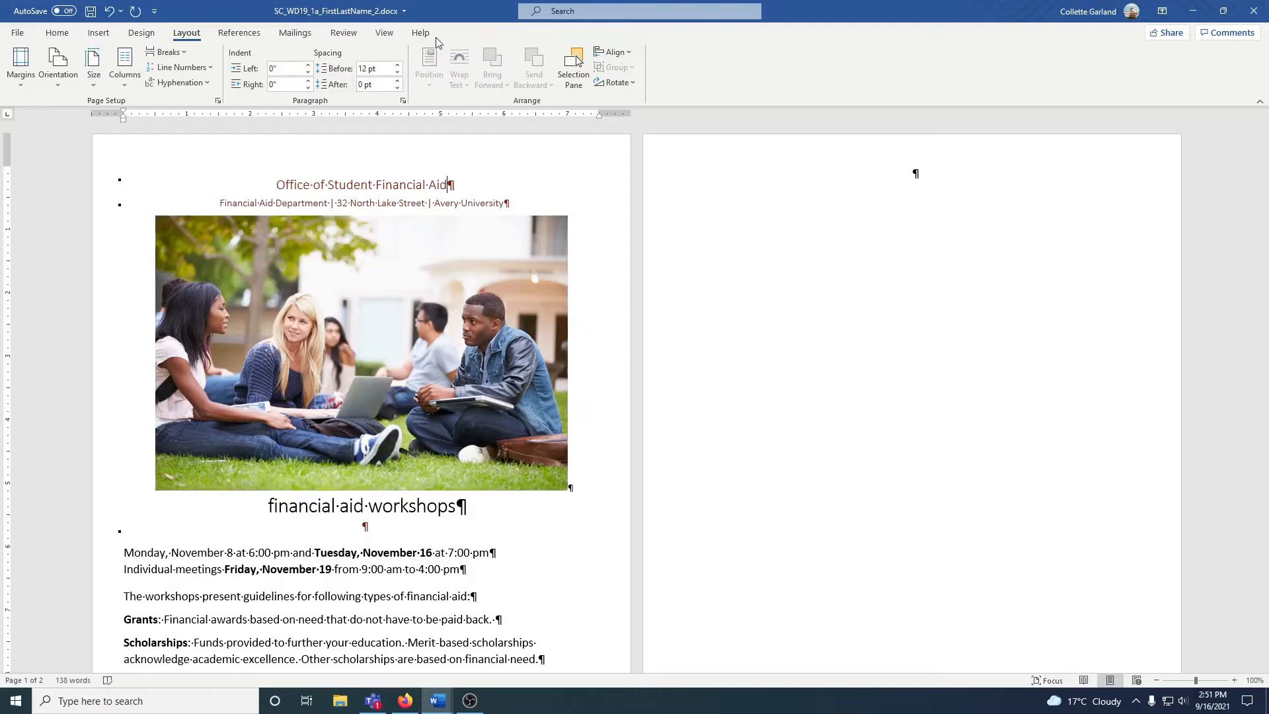
{"action": "left_click", "coordinate": [432, 260]}
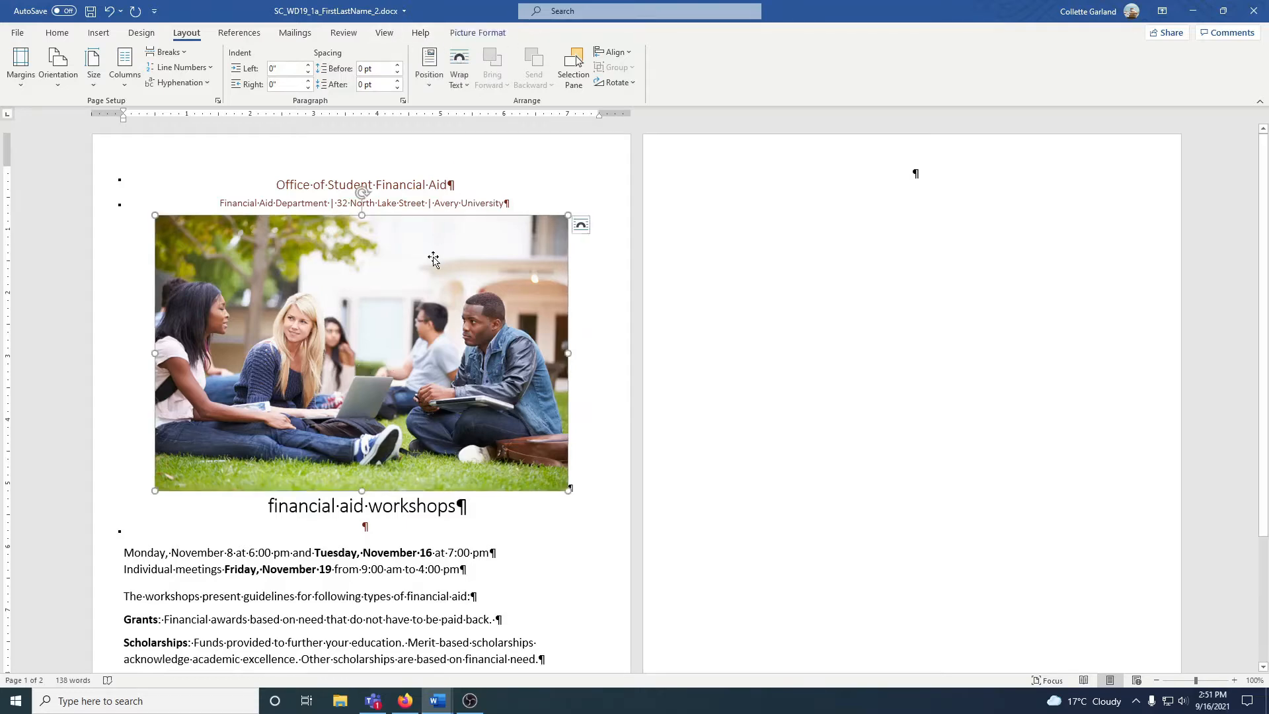
{"action": "left_click", "coordinate": [479, 34]}
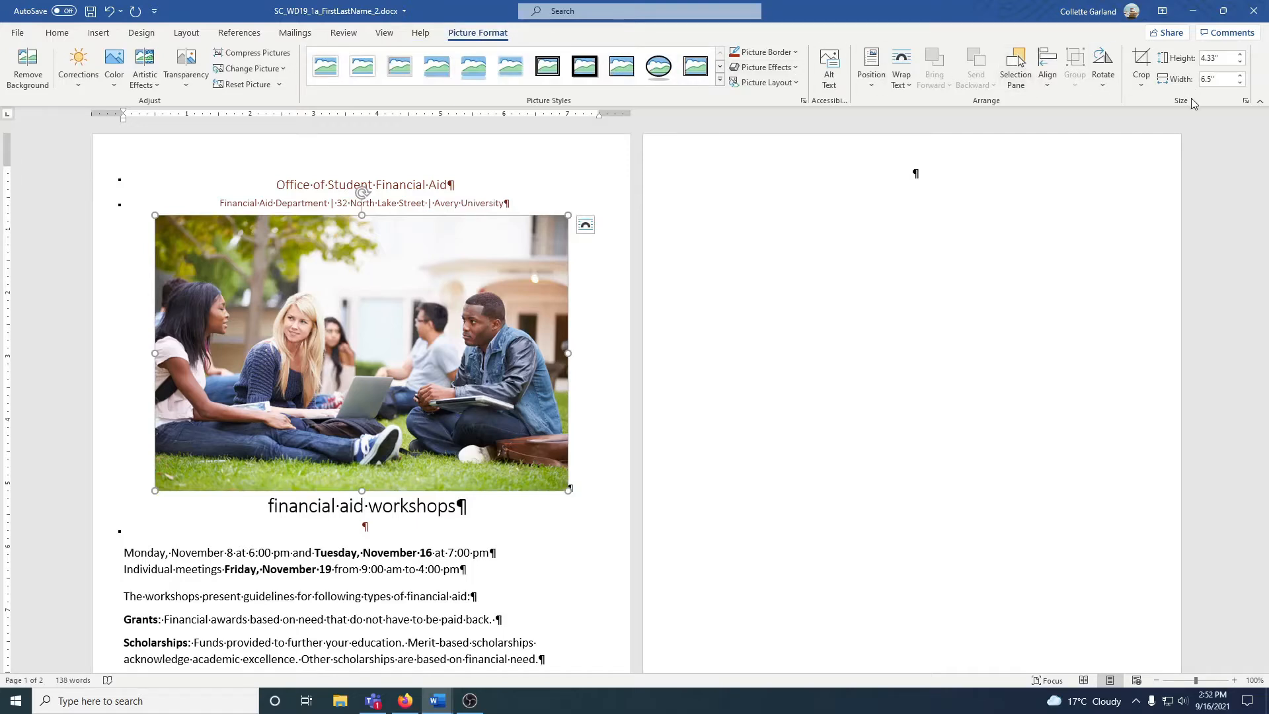
{"action": "left_click", "coordinate": [1223, 59]}
{"action": "type", "text": "2.5"}
{"action": "type", "text": "\""}
{"action": "key", "text": "Return"}
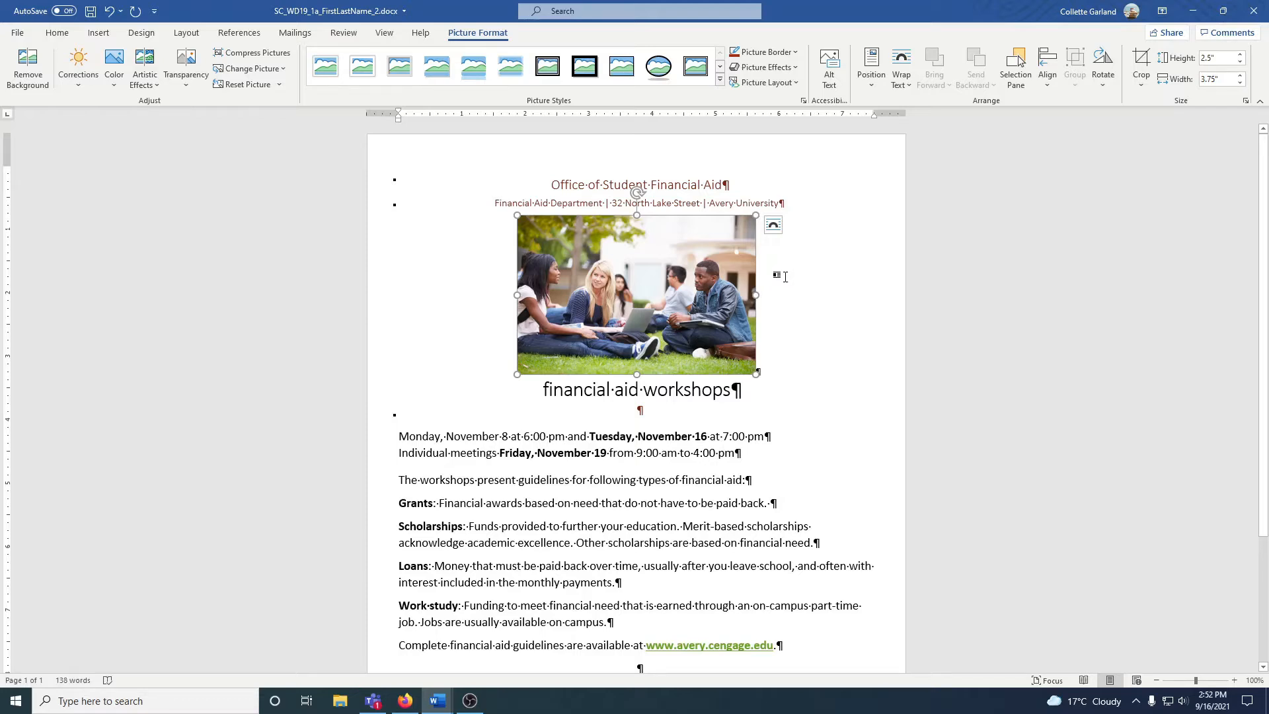
Step: Apply the center shadow rectangle picture style and a 5 point, Accent color 6 glow to the student photo
{"action": "left_click", "coordinate": [720, 80]}
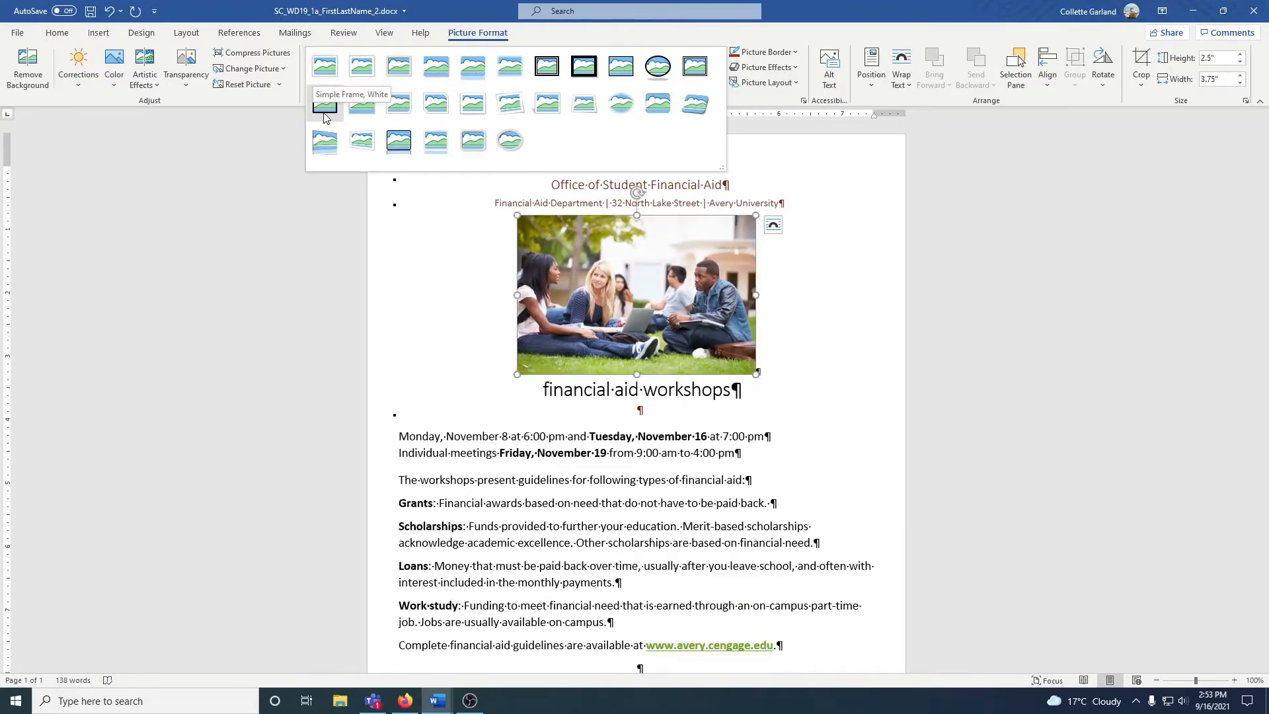
{"action": "left_click", "coordinate": [361, 114]}
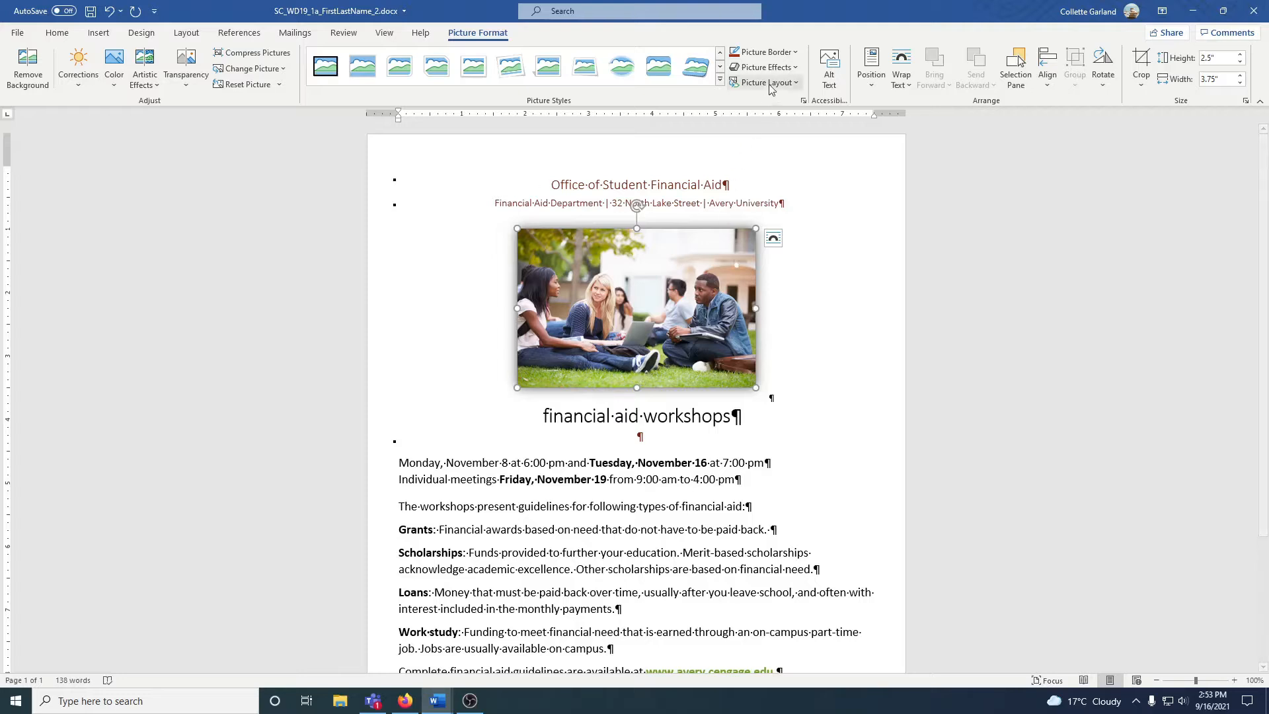
{"action": "left_click", "coordinate": [786, 68]}
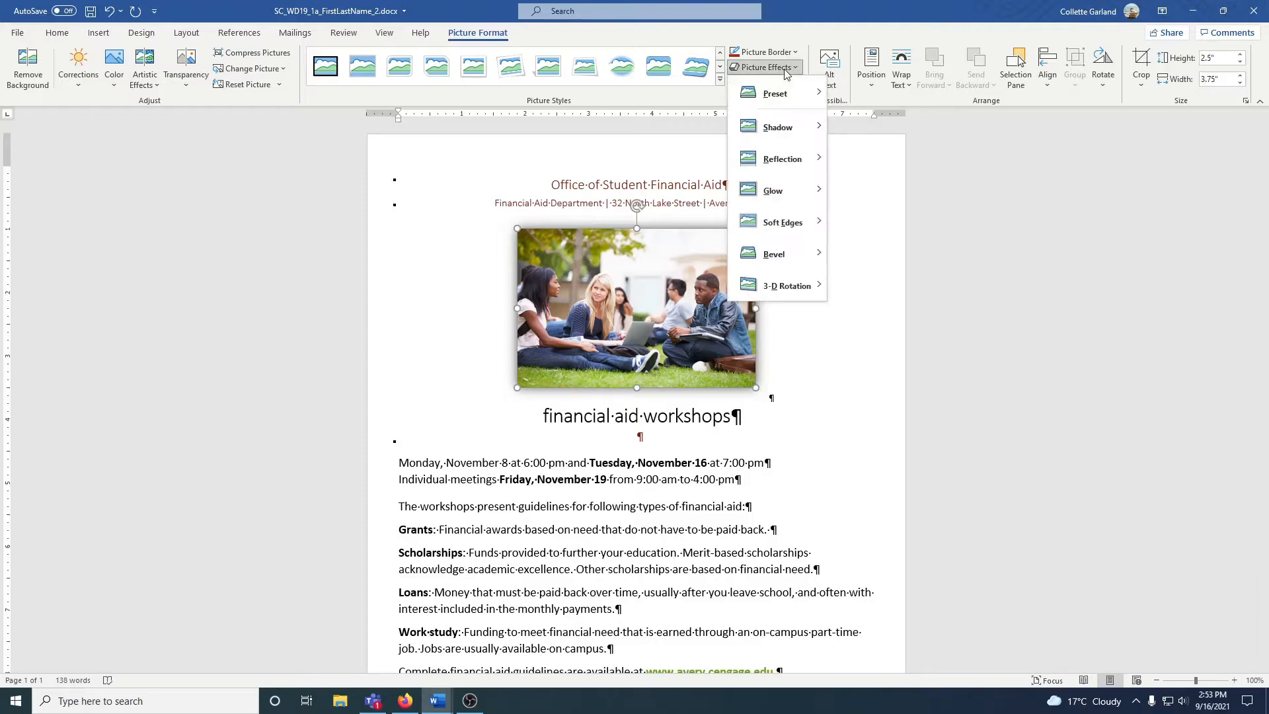
{"action": "mouse_move", "coordinate": [786, 184]}
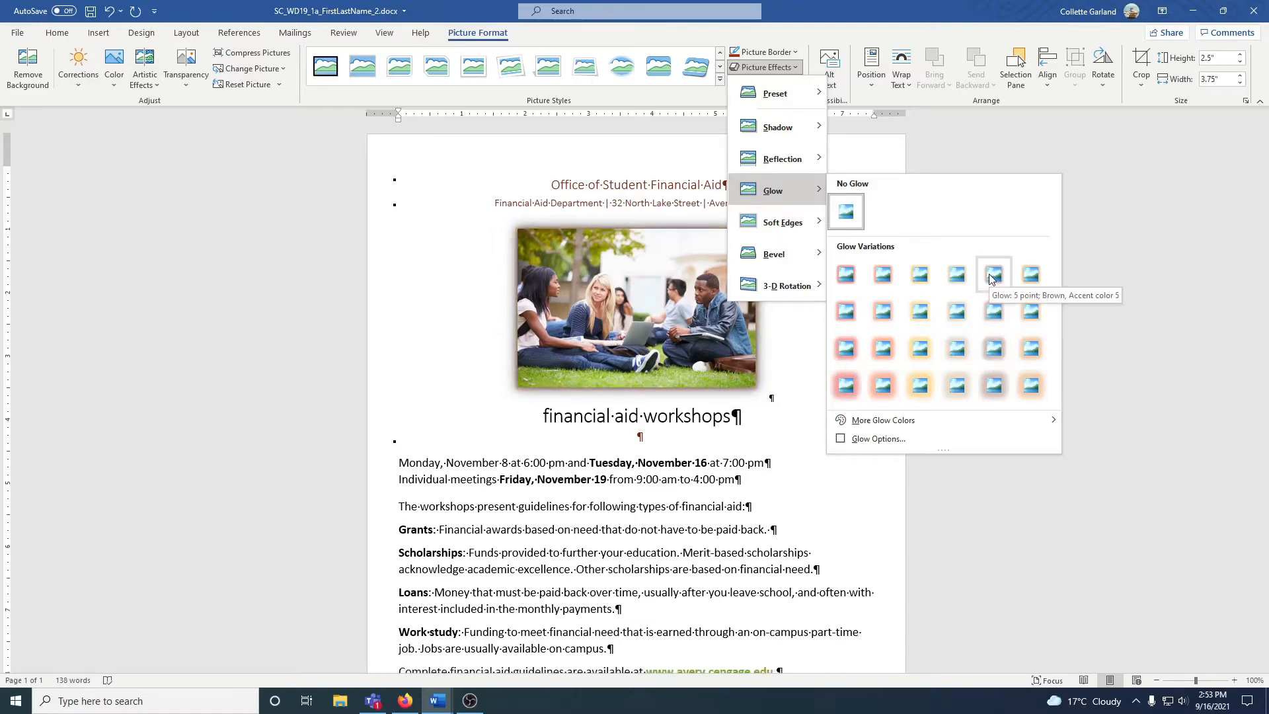
{"action": "left_click", "coordinate": [1030, 274]}
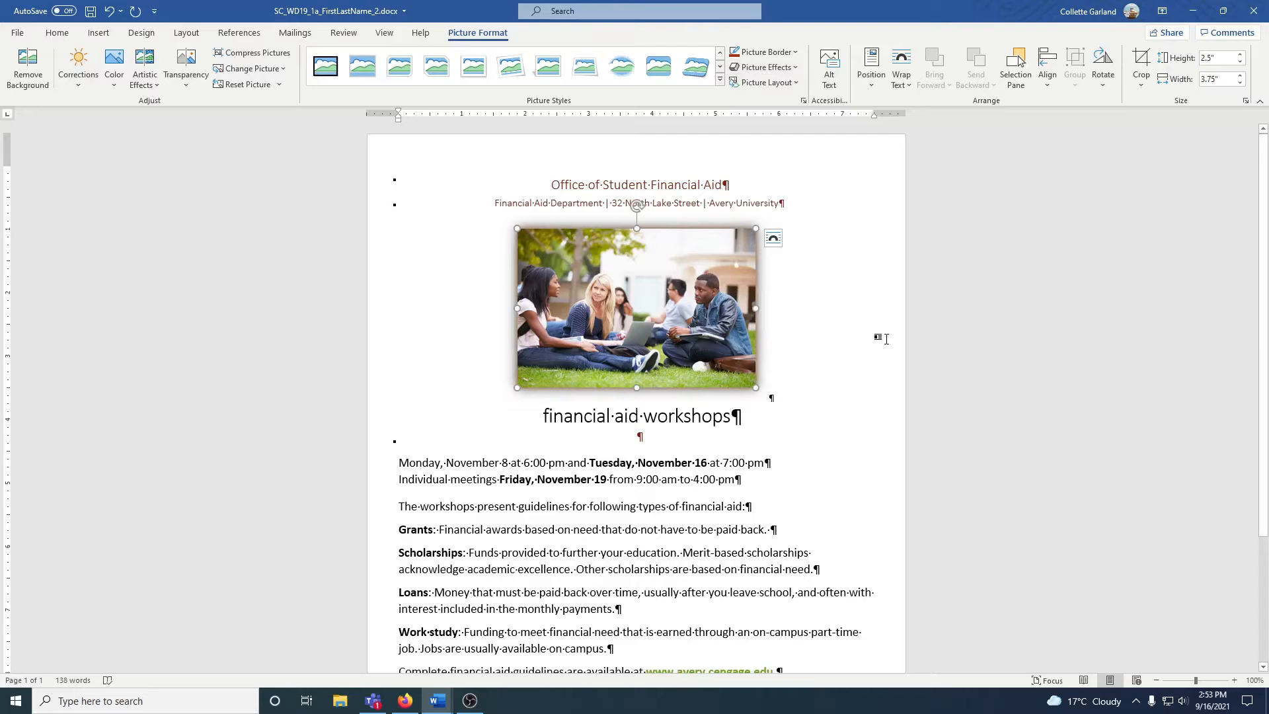
{"action": "left_click", "coordinate": [701, 184]}
Step: Set the paragraph spacing of the "financial aid workshops" title to 12 pt before and 6 pt after
{"action": "left_click", "coordinate": [668, 418]}
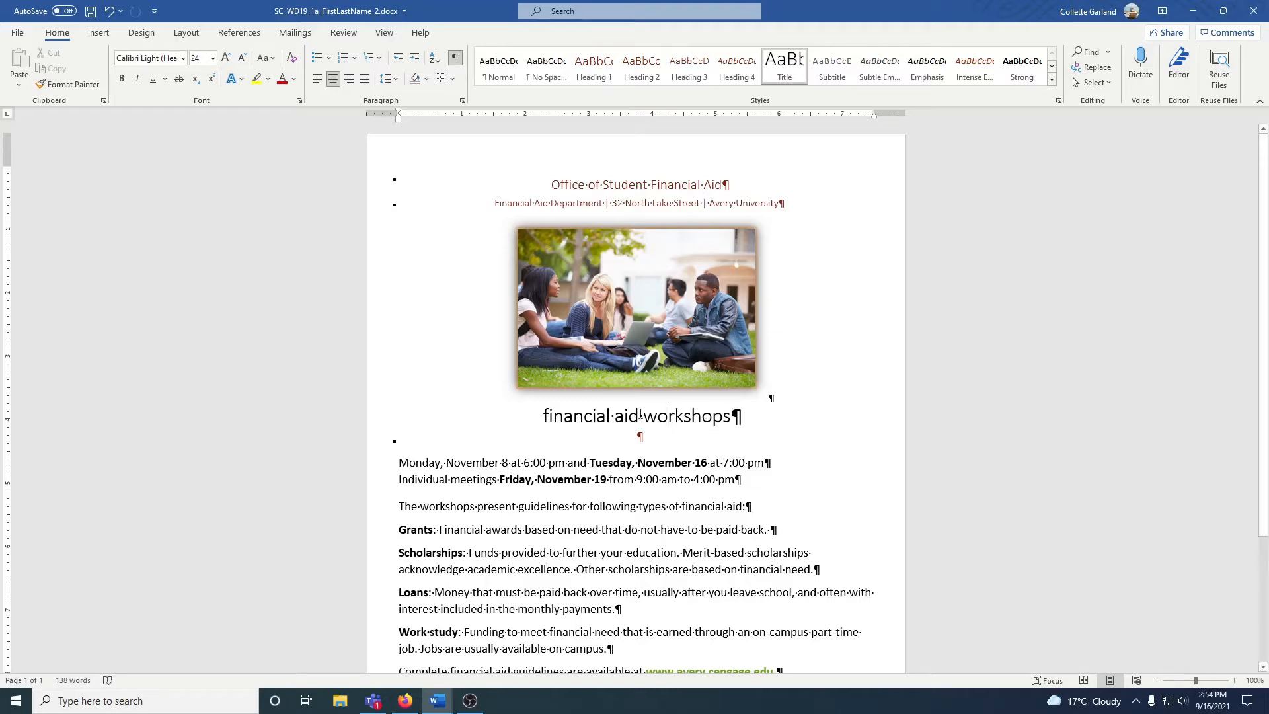
{"action": "left_click_drag", "start_coordinate": [544, 416], "coordinate": [734, 422]}
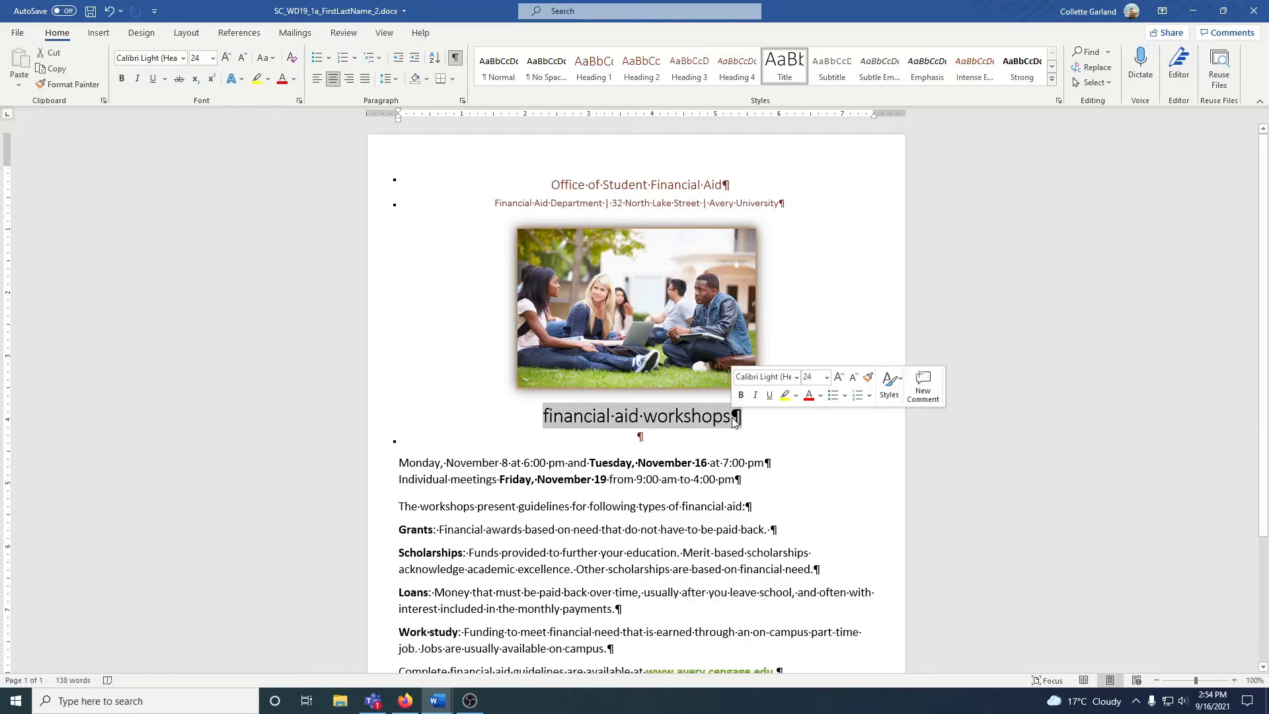
{"action": "left_click", "coordinate": [464, 101]}
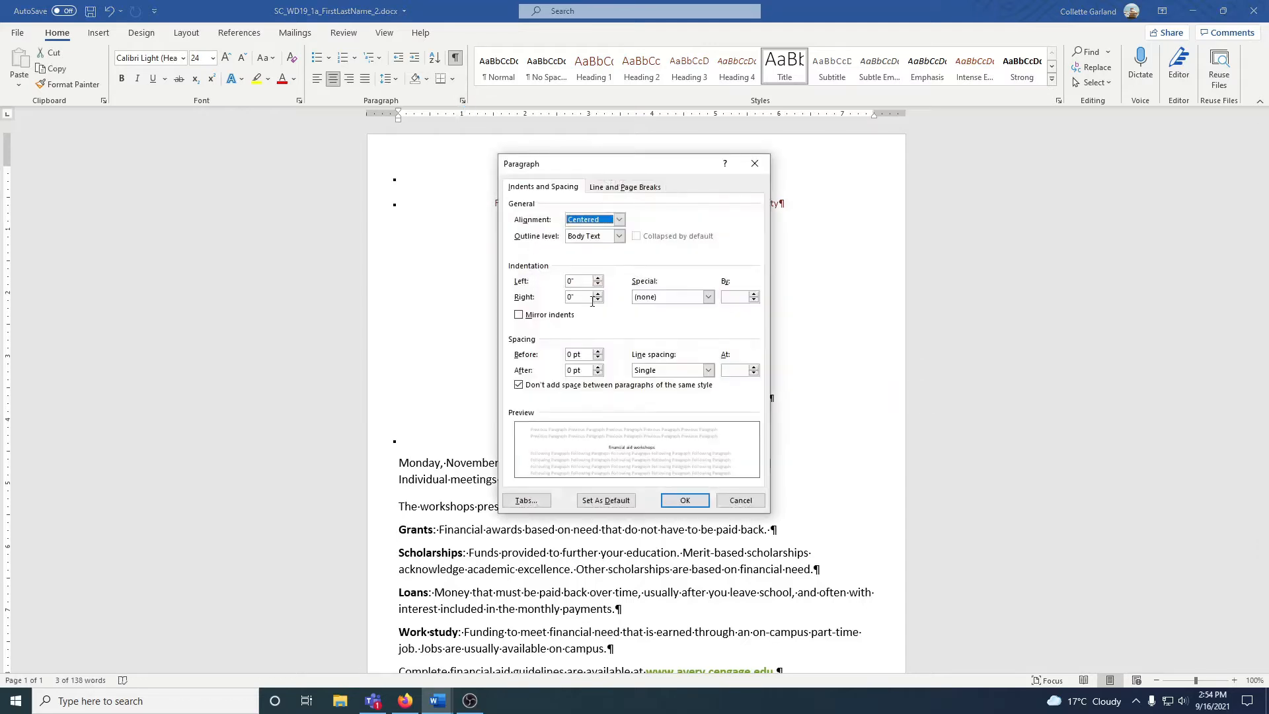
{"action": "left_click", "coordinate": [597, 351]}
{"action": "left_click", "coordinate": [597, 351]}
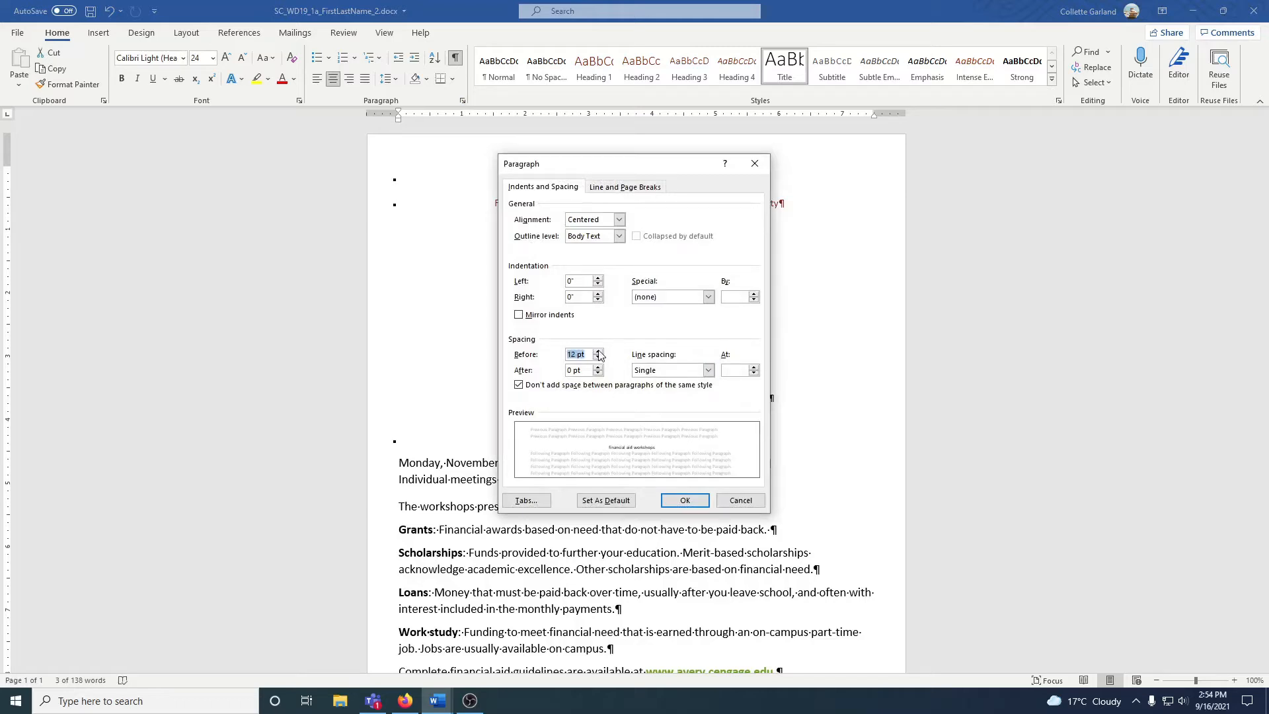
{"action": "left_click", "coordinate": [598, 368]}
{"action": "left_click", "coordinate": [686, 501]}
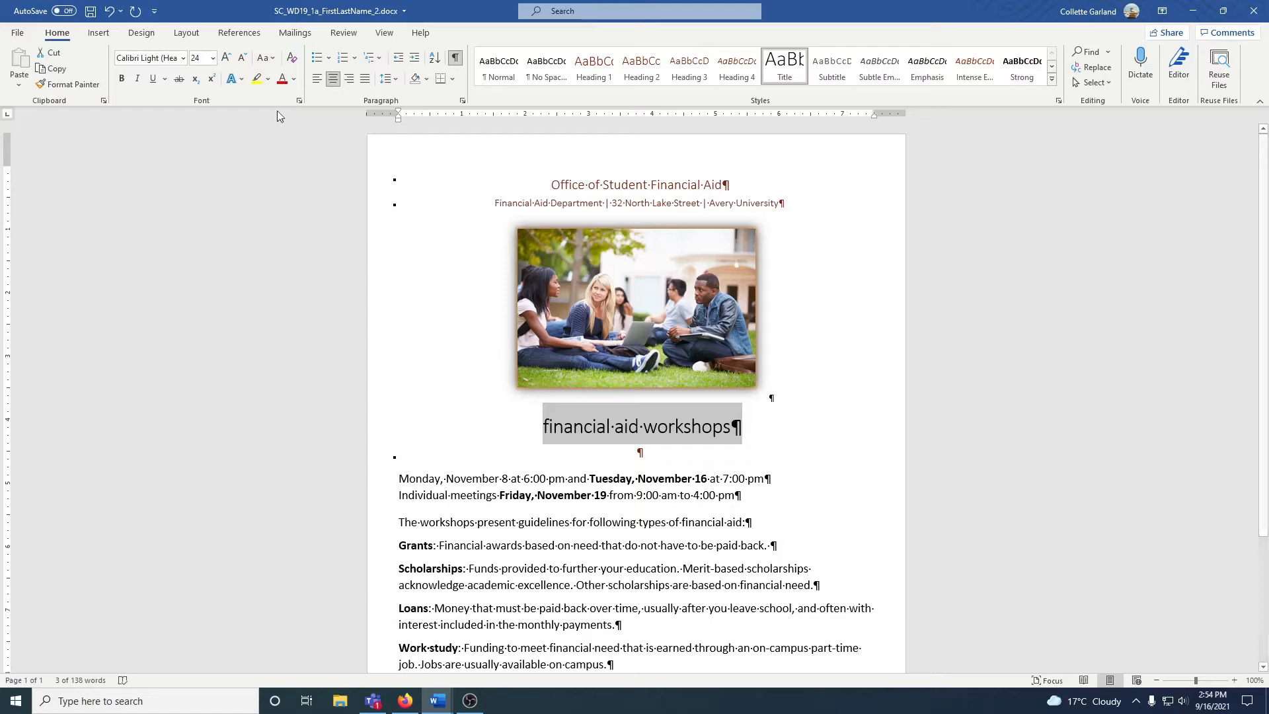
Step: Change the "financial aid workshops" title to uppercase and increase its font size to 26
{"action": "left_click", "coordinate": [271, 60]}
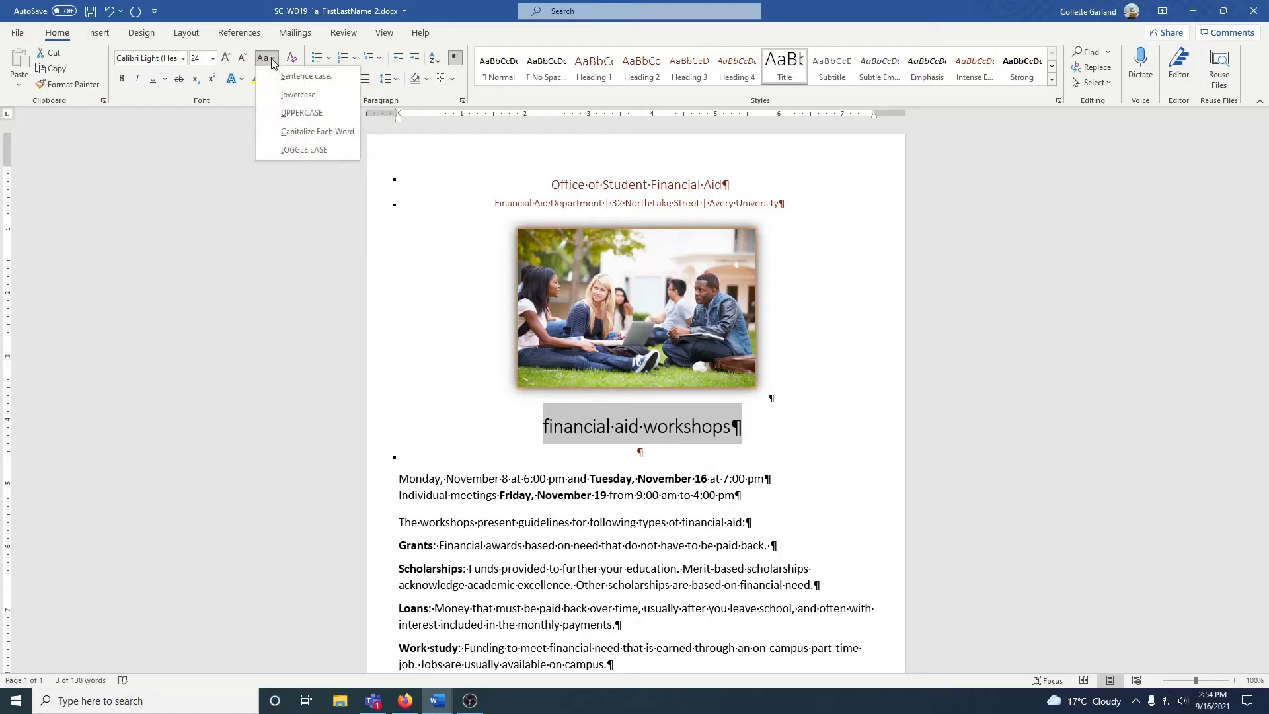
{"action": "left_click", "coordinate": [318, 111]}
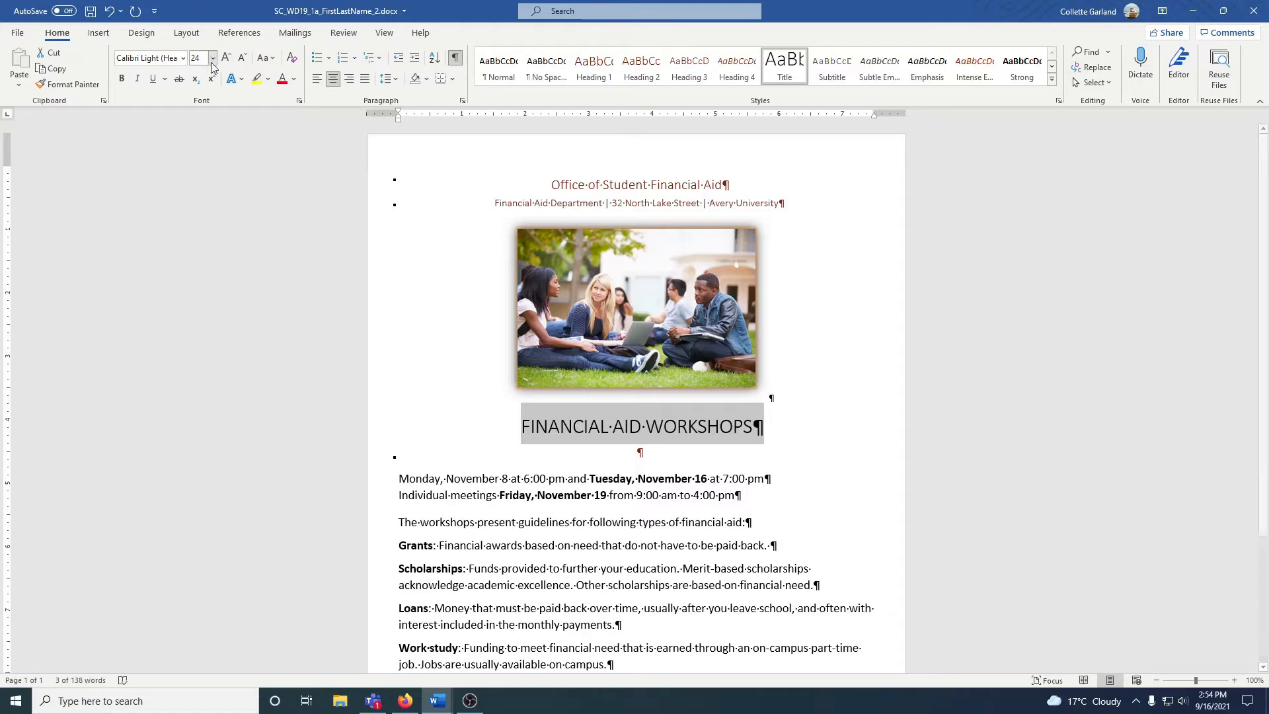
{"action": "left_click", "coordinate": [228, 61]}
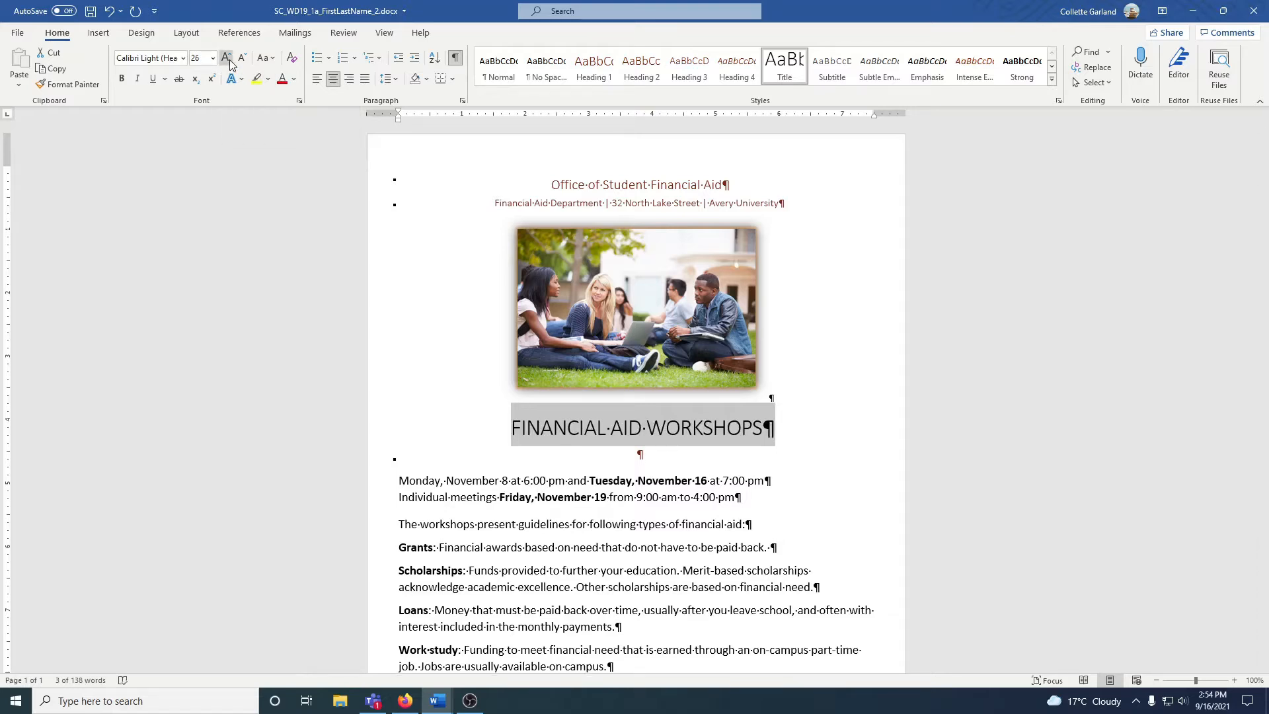
Step: Increase the font size of the "FINANCIAL AID WORKSHOPS" title to 28
{"action": "left_click", "coordinate": [228, 61]}
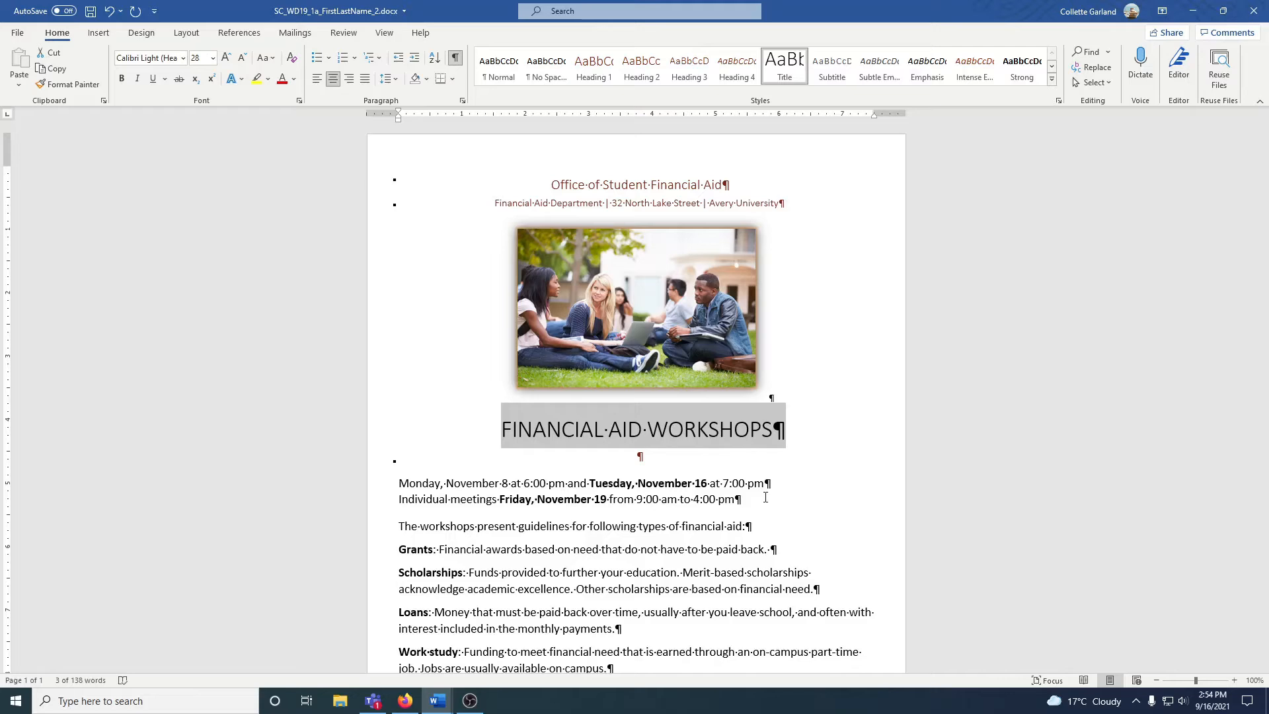
{"action": "left_click", "coordinate": [594, 497]}
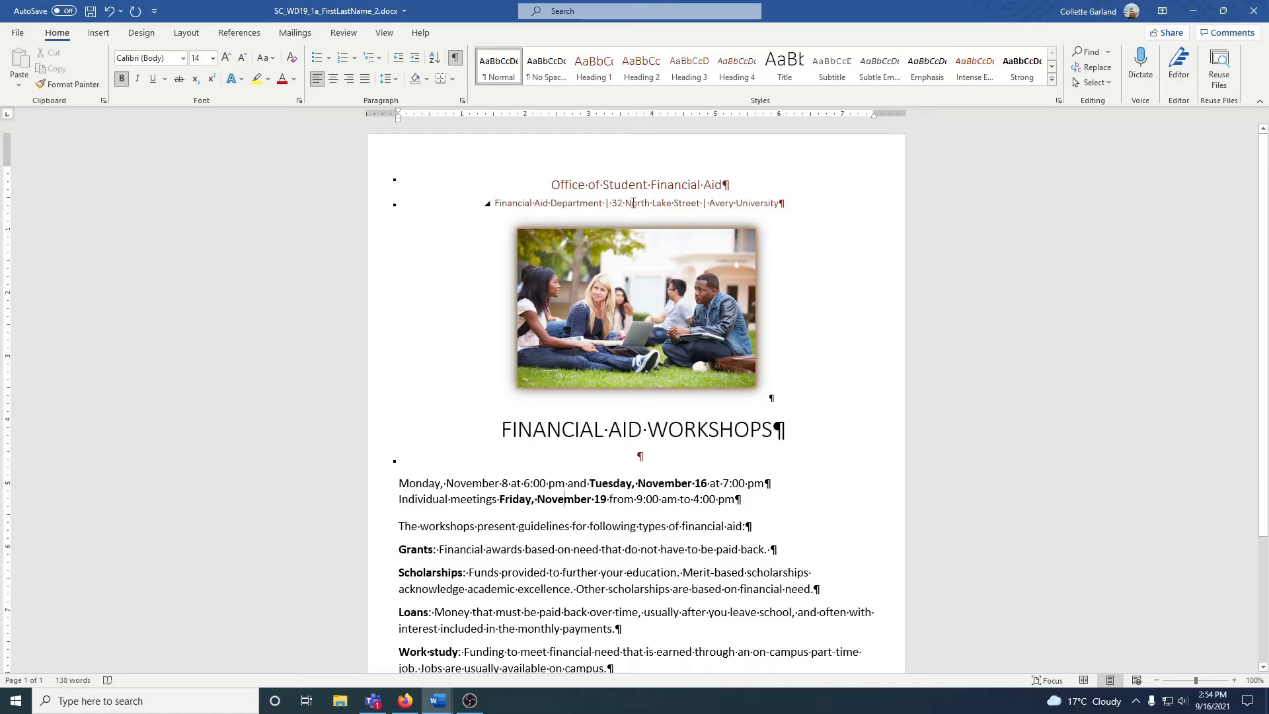
Step: Copy "Avery University" from the department address line and paste it into the empty line below the "FINANCIAL AID WORKSHOPS" title
{"action": "left_click_drag", "start_coordinate": [710, 203], "coordinate": [774, 208]}
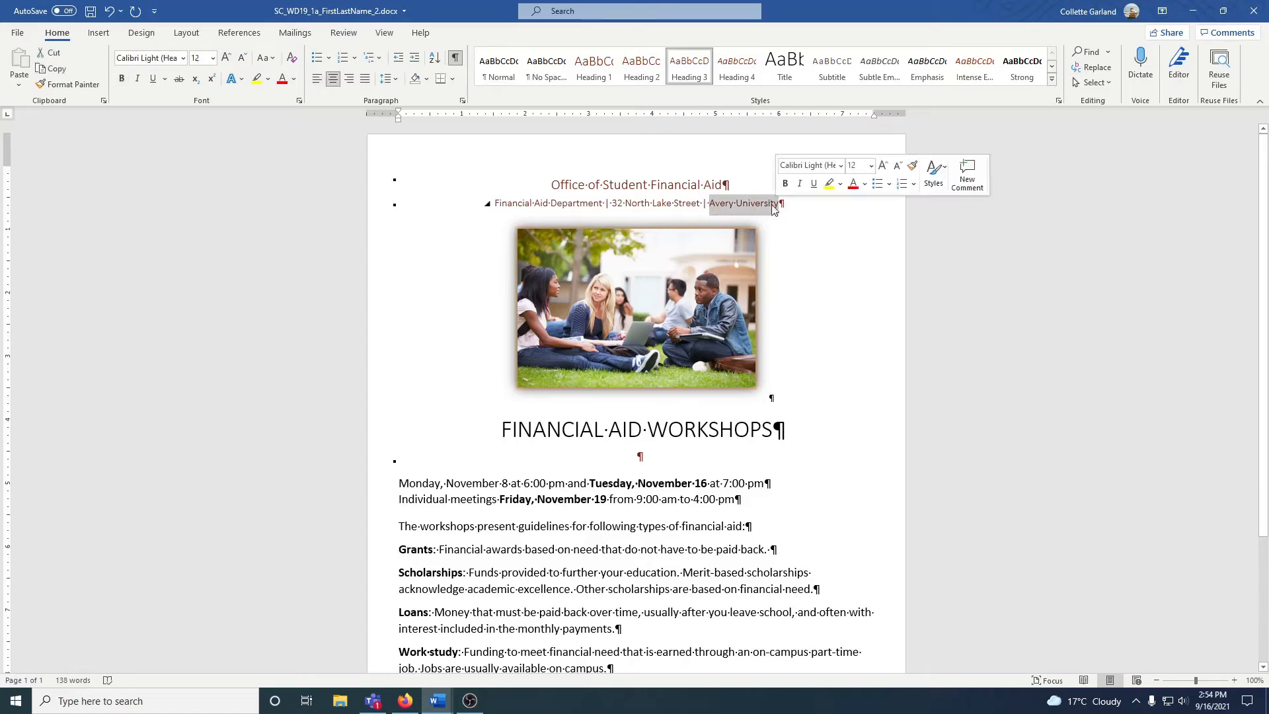
{"action": "right_click", "coordinate": [764, 202]}
{"action": "left_click", "coordinate": [808, 230]}
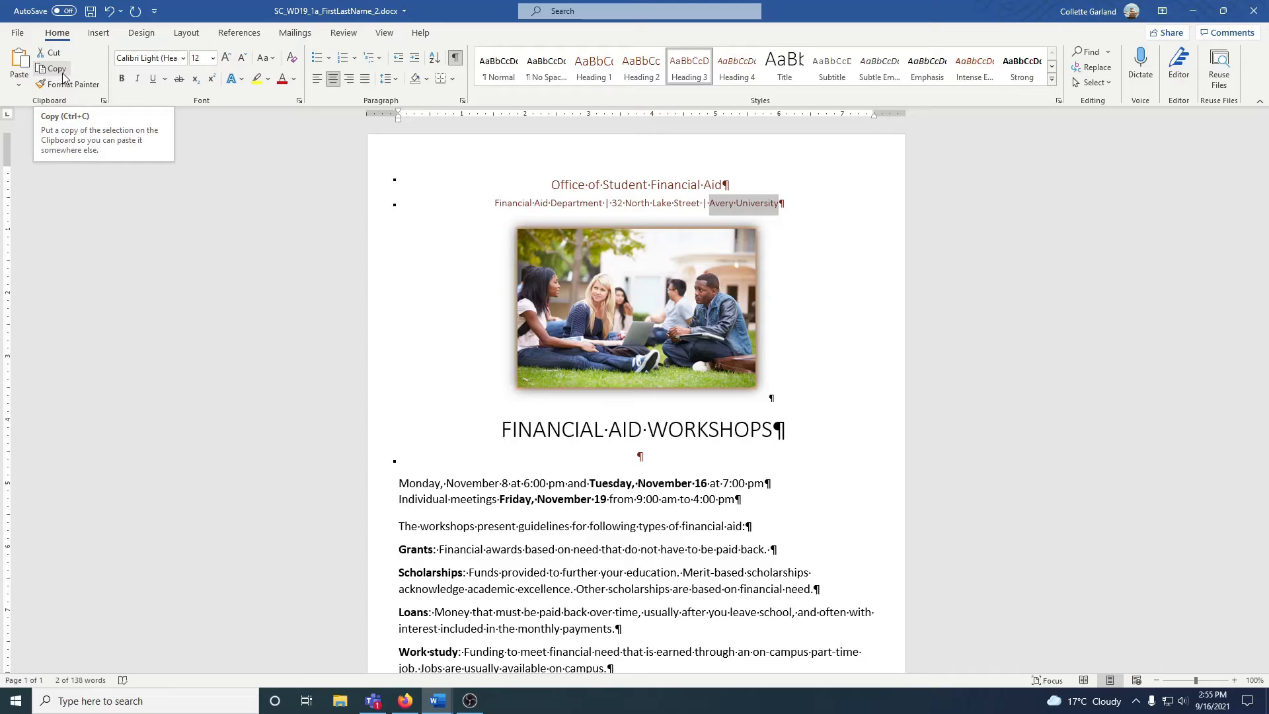
{"action": "left_click", "coordinate": [650, 463]}
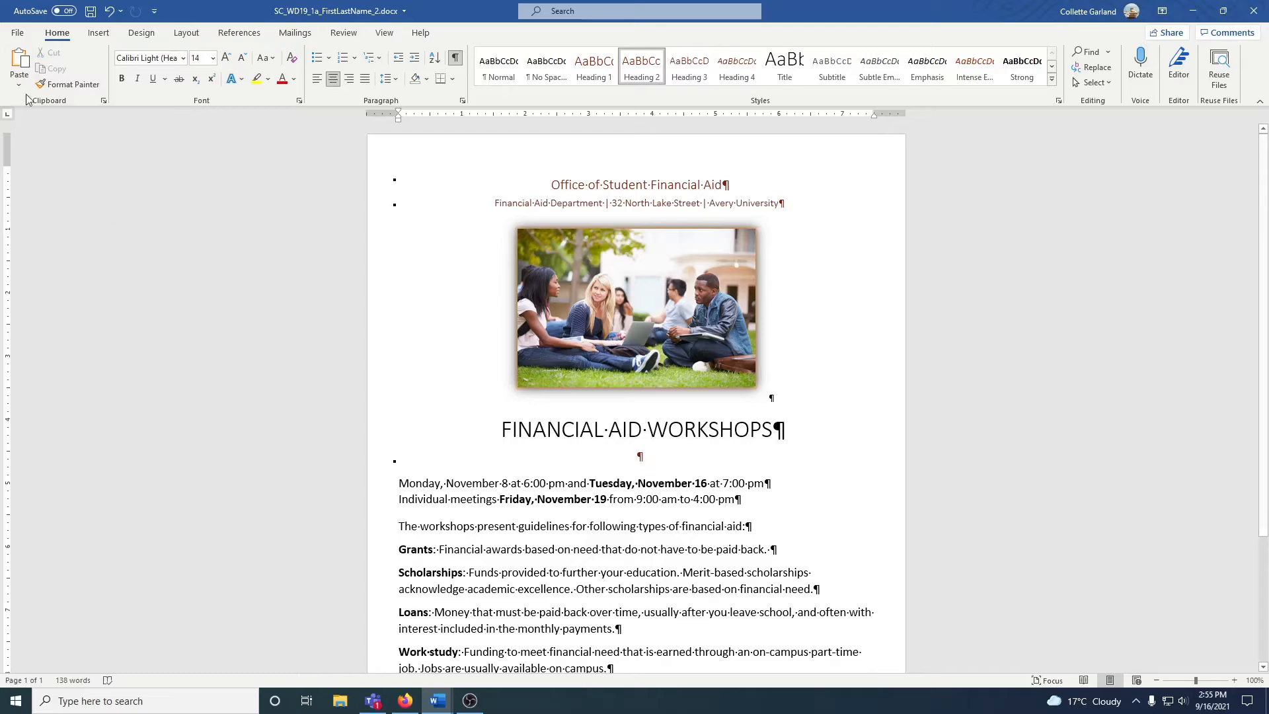
{"action": "right_click", "coordinate": [645, 459]}
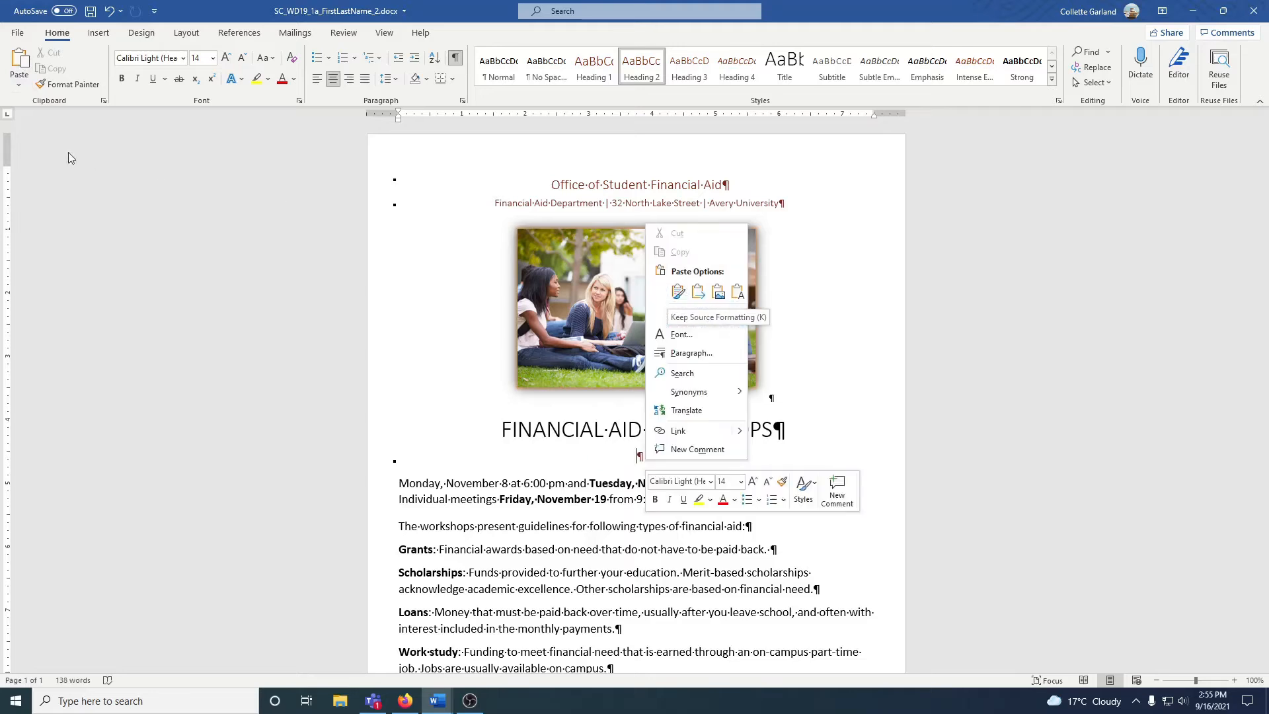
{"action": "left_click", "coordinate": [20, 62]}
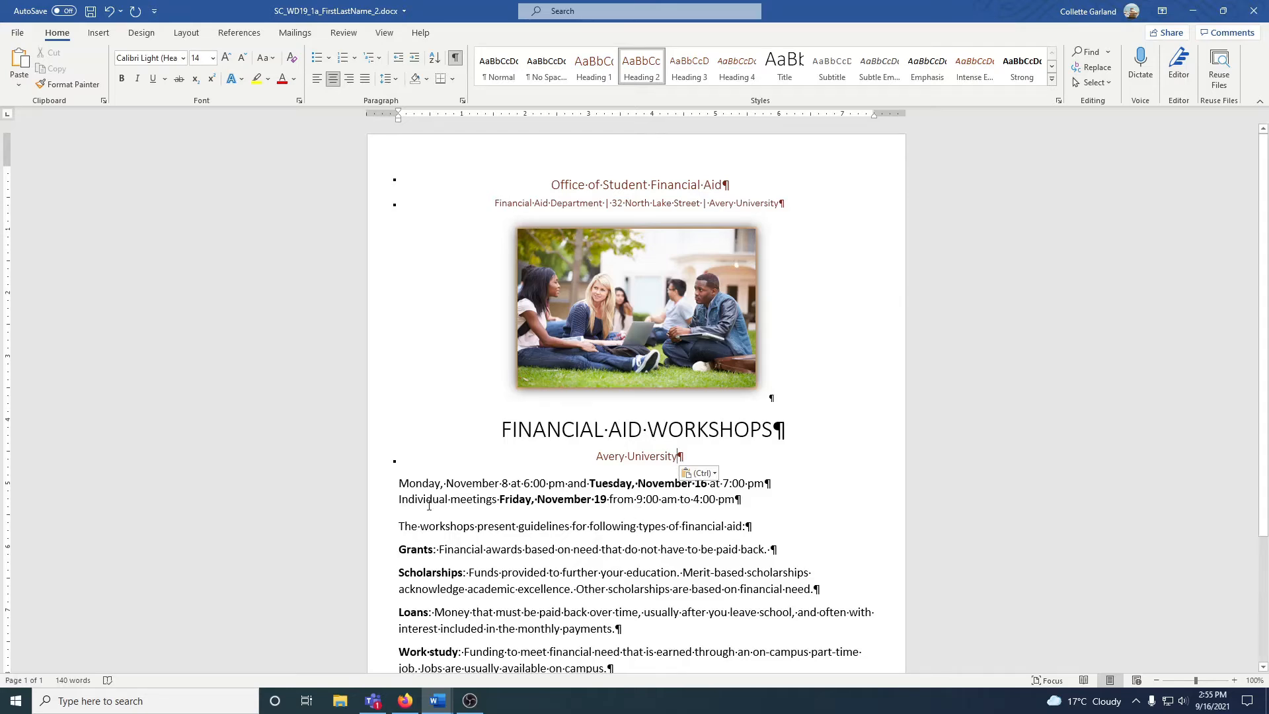
Step: Bold "Monday, November 8" and turn the two workshop and meeting date lines into a bulleted list
{"action": "left_click_drag", "start_coordinate": [399, 481], "coordinate": [507, 483]}
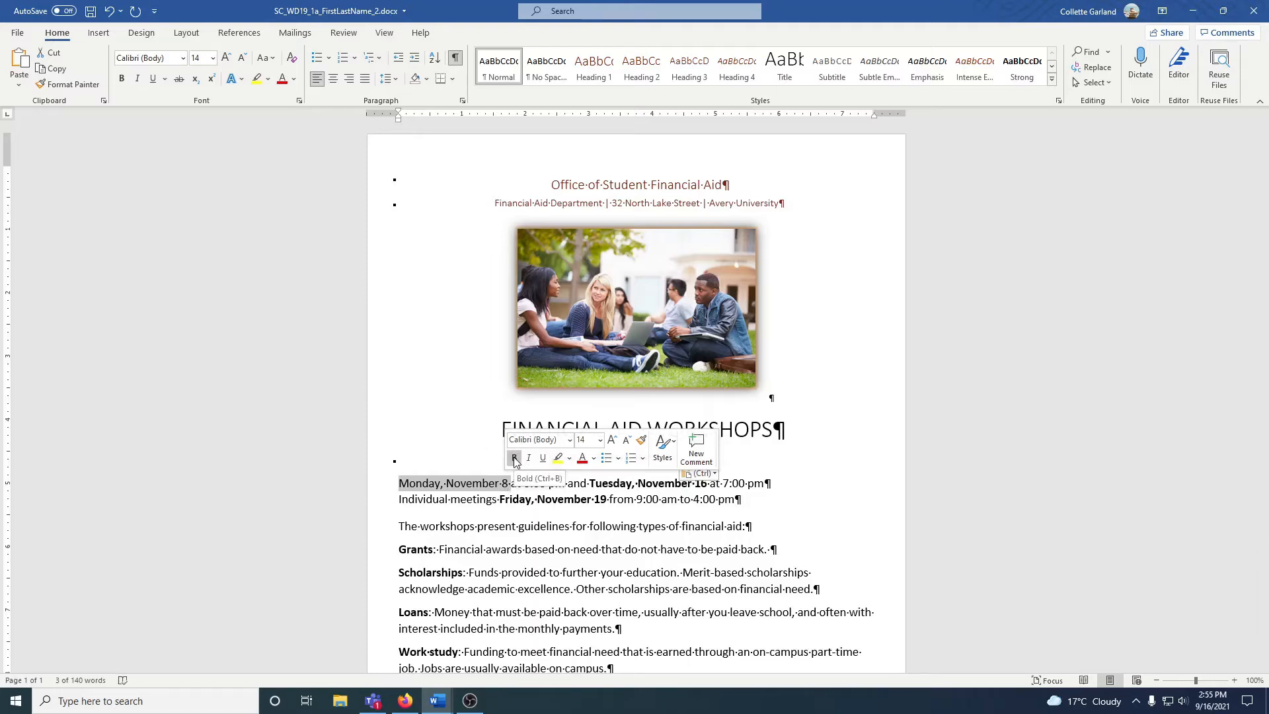
{"action": "left_click", "coordinate": [514, 458]}
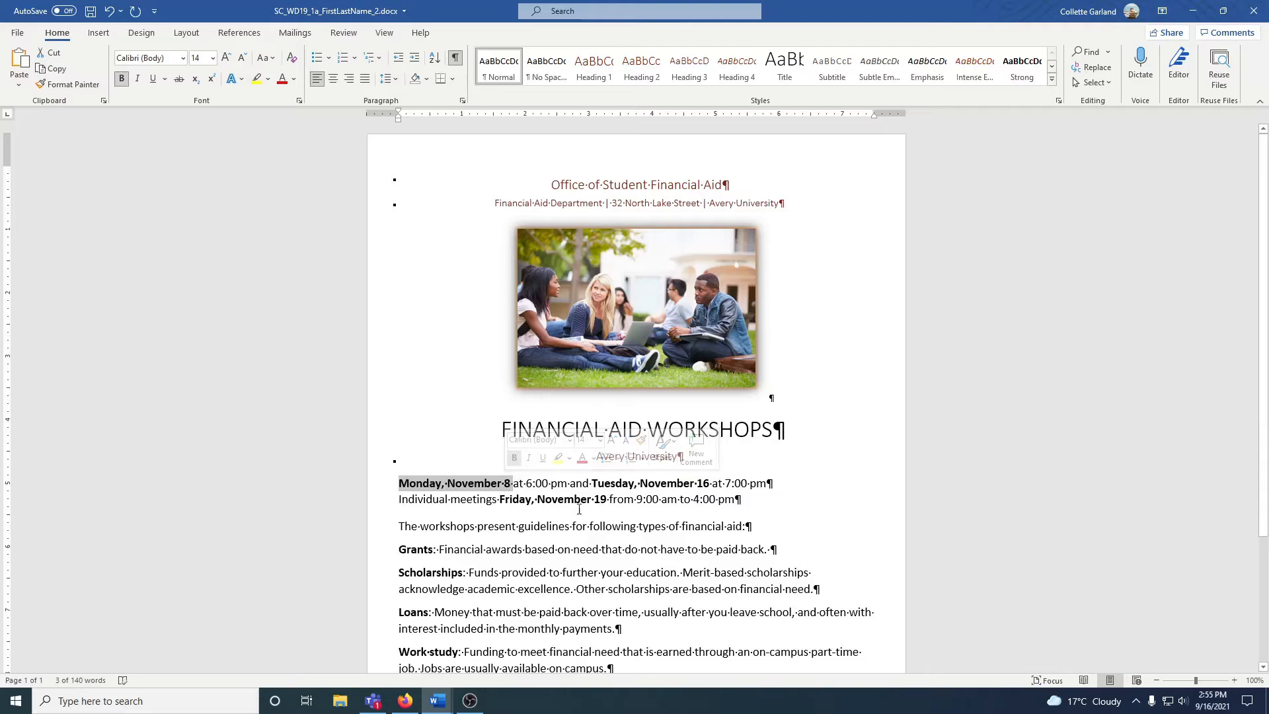
{"action": "left_click", "coordinate": [603, 510]}
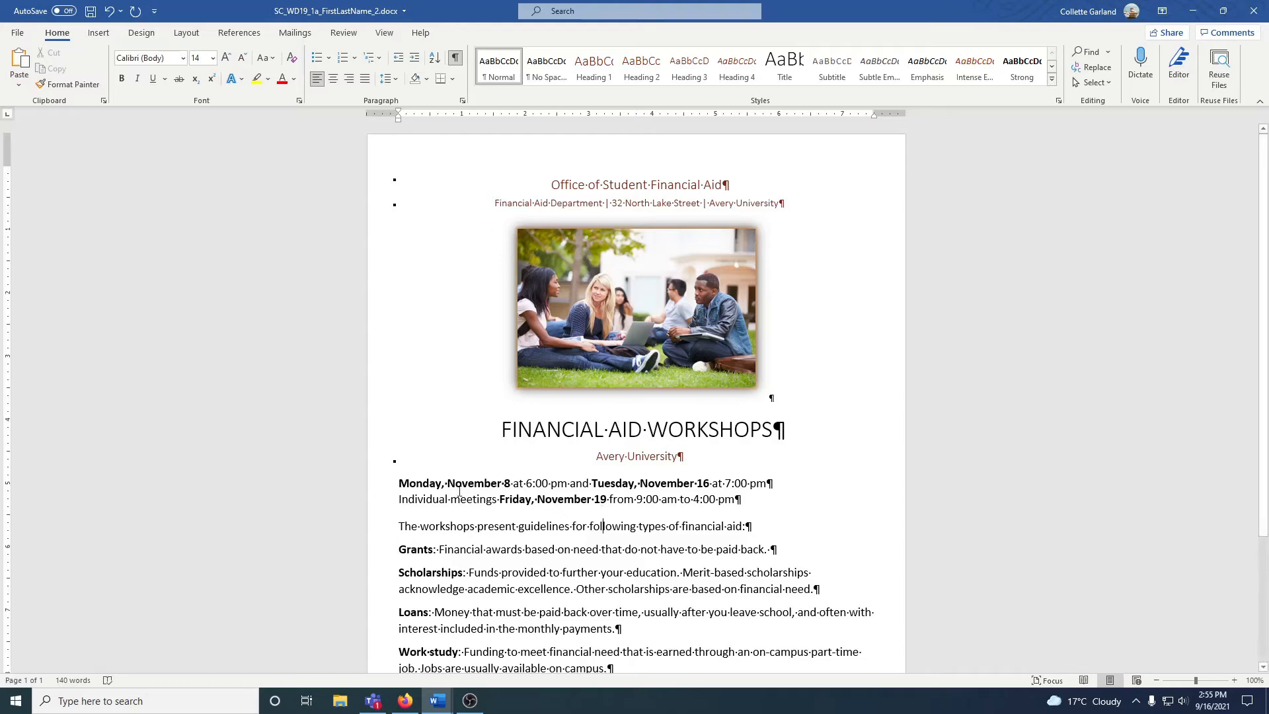
{"action": "left_click_drag", "start_coordinate": [400, 480], "coordinate": [748, 504]}
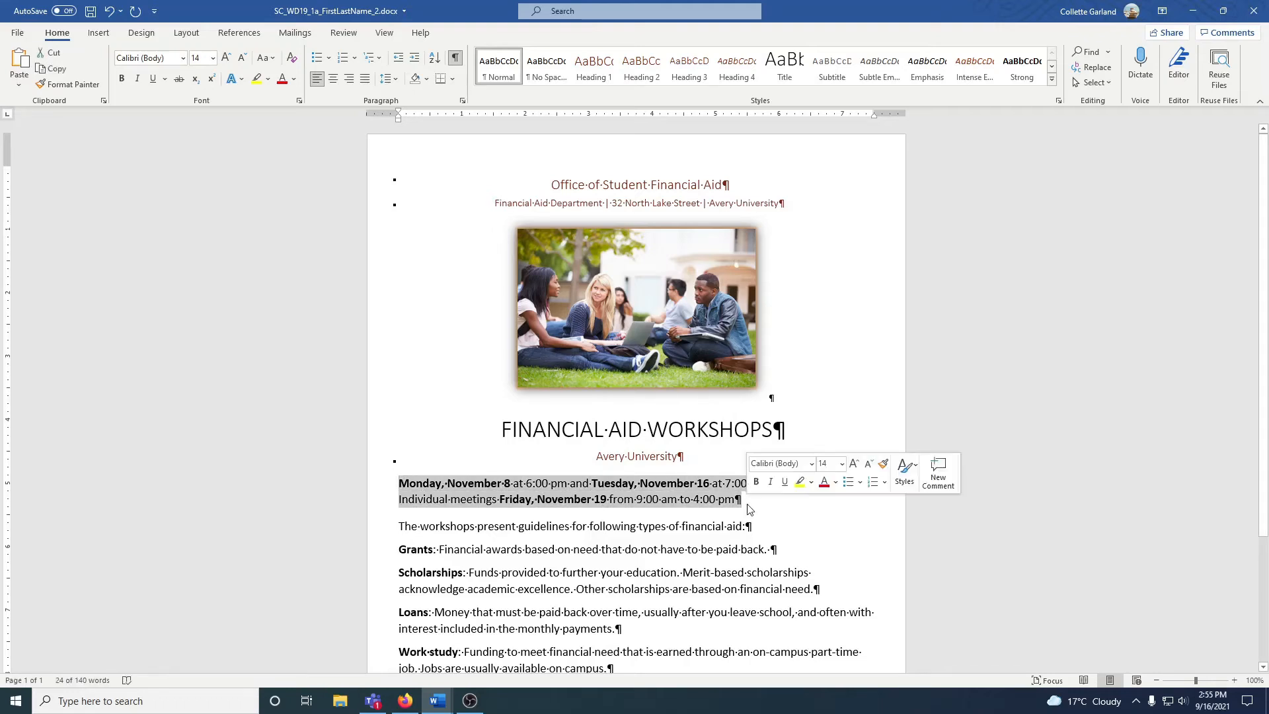
{"action": "left_click", "coordinate": [846, 482]}
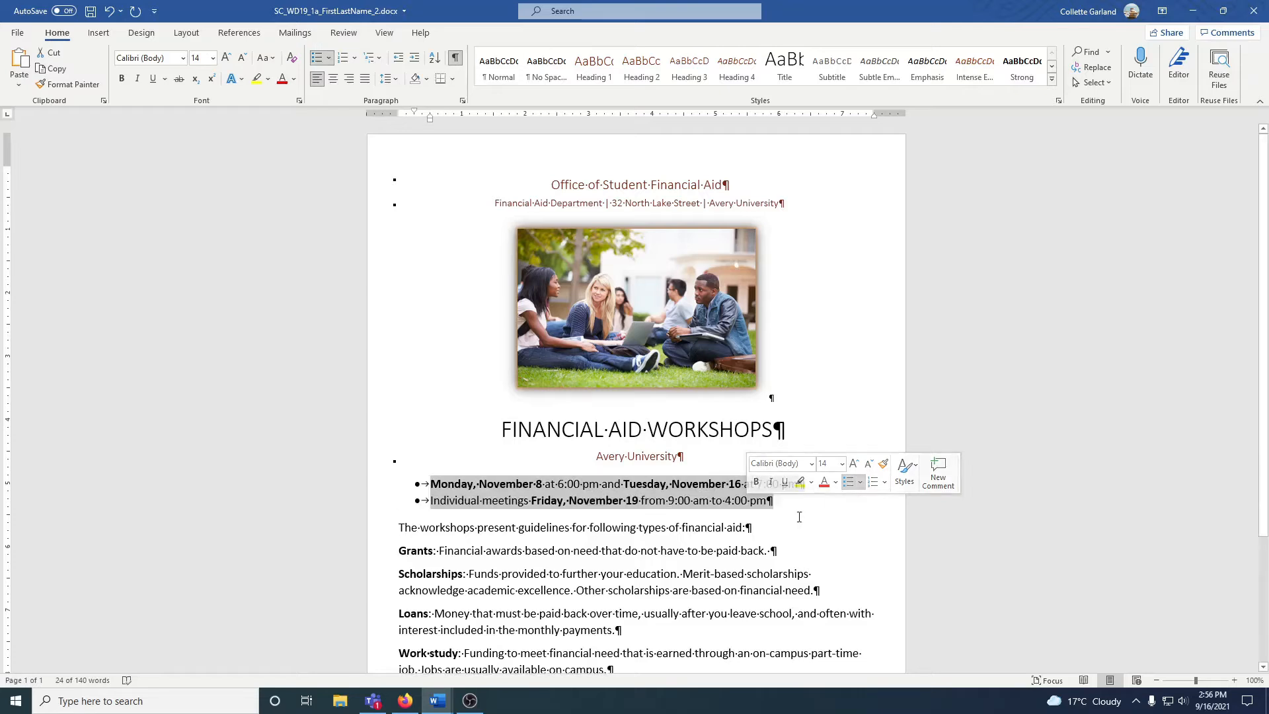
Step: Insert "requesting the" before "following types of financial aid" in the sentence below the bulleted dates
{"action": "left_click", "coordinate": [779, 509]}
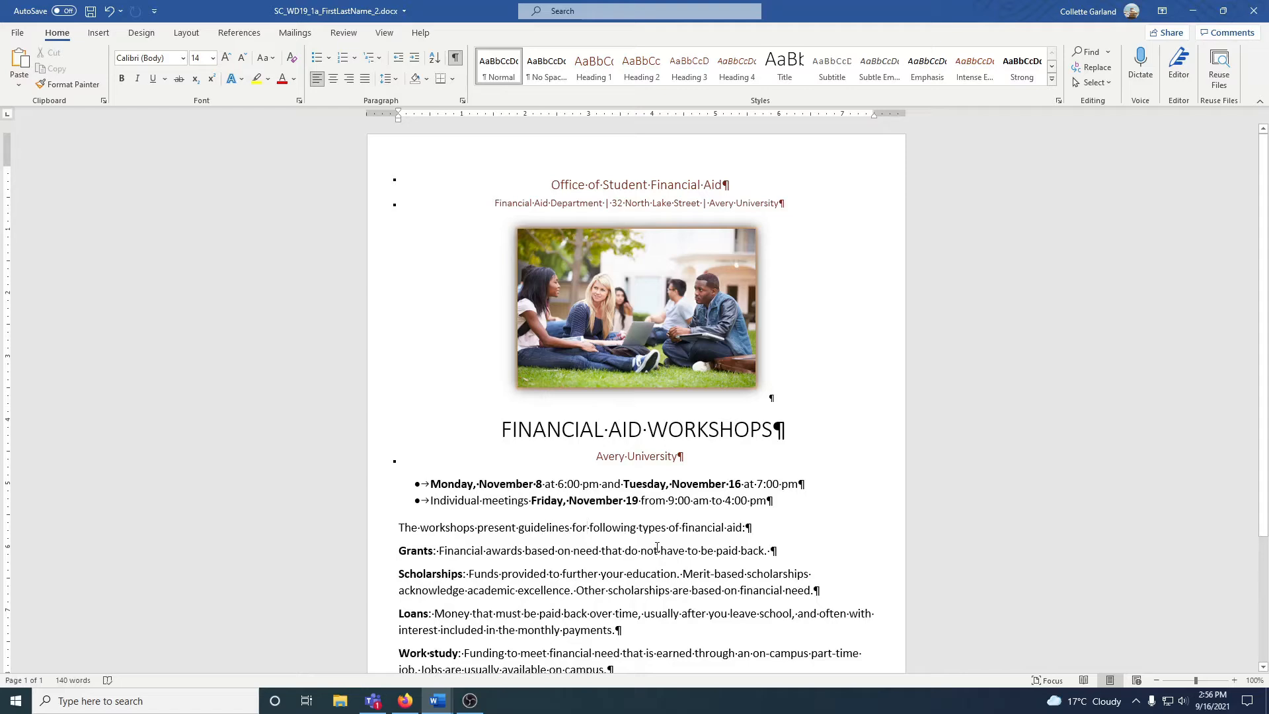
{"action": "type", "text": "requesting the"}
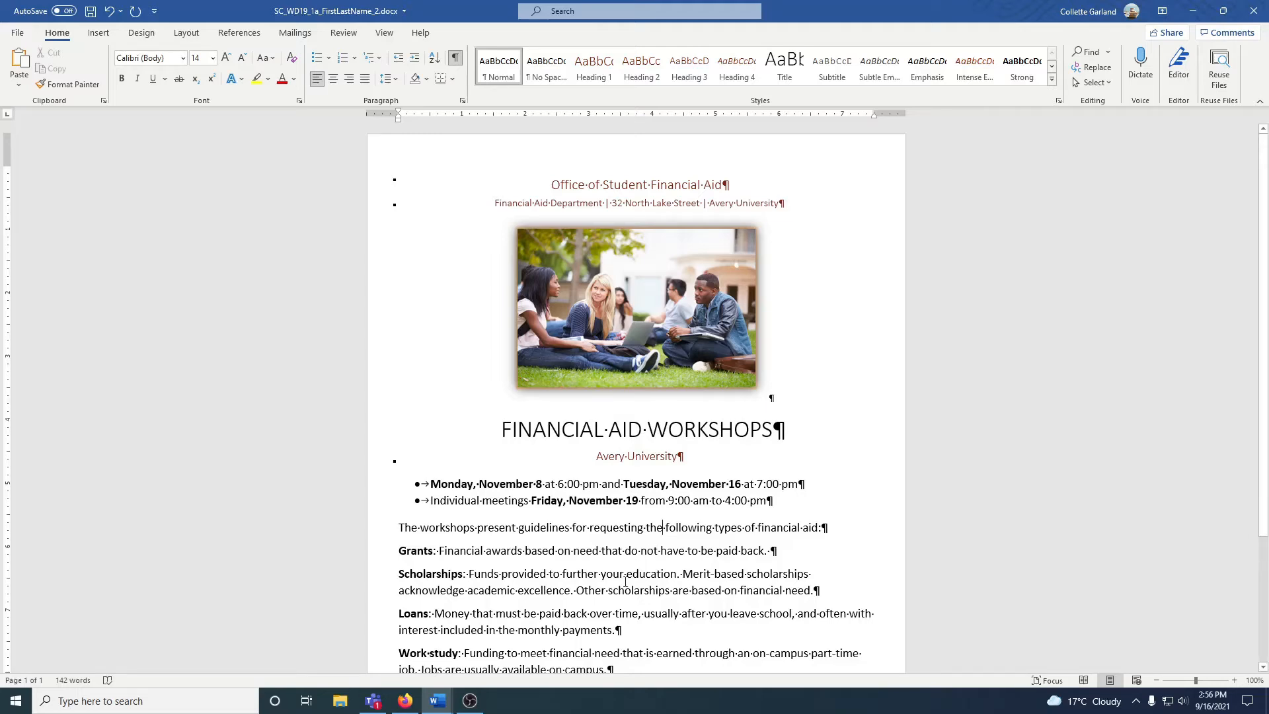
Step: Italicize "often with interest" in the Loans paragraph and delete the sentence "Jobs are usually available on campus." from the Work study paragraph
{"action": "scroll", "coordinate": [625, 581], "scroll_direction": "down", "scroll_amount": 1}
{"action": "scroll", "coordinate": [637, 578], "scroll_direction": "down", "scroll_amount": 1}
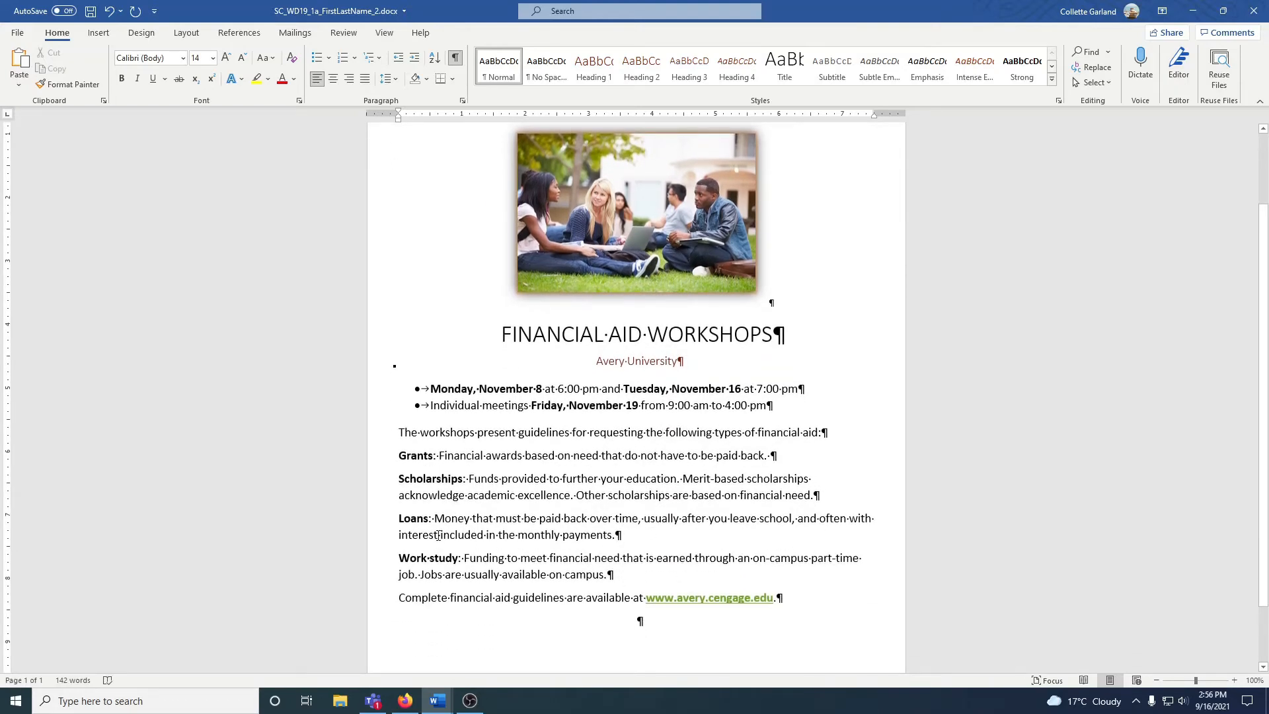
{"action": "left_click_drag", "start_coordinate": [441, 537], "coordinate": [819, 519]}
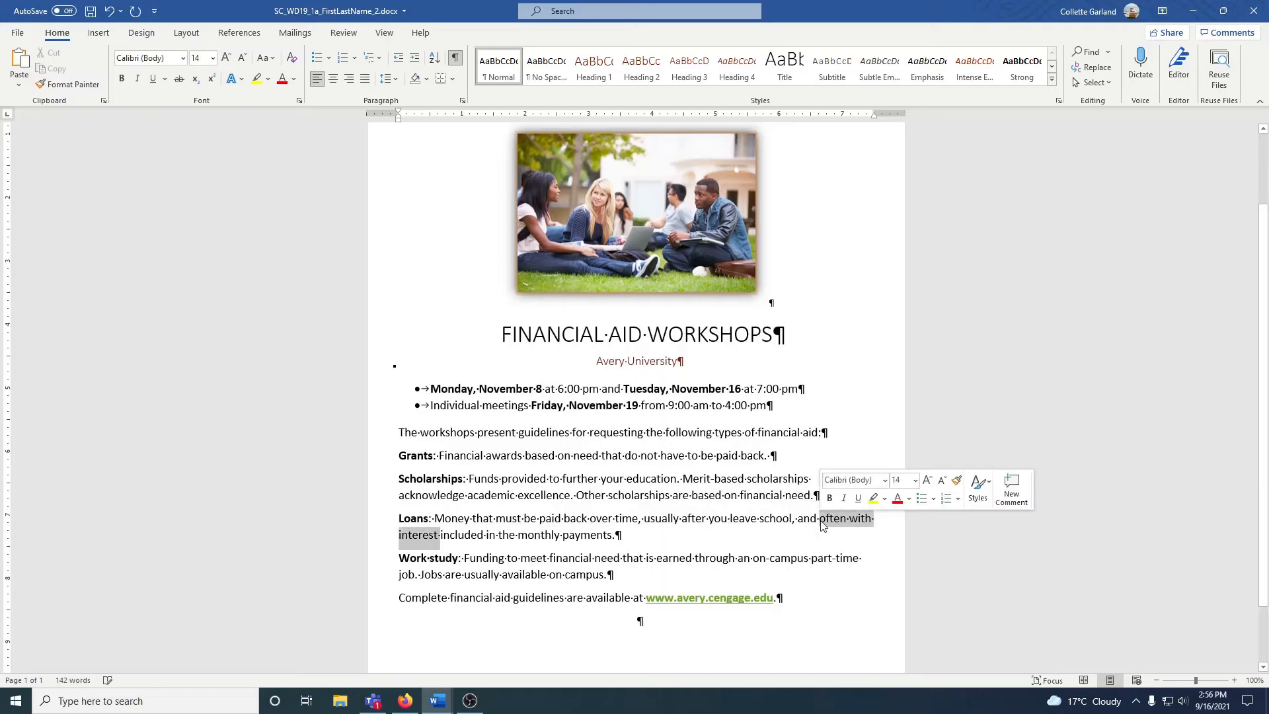
{"action": "left_click", "coordinate": [843, 500]}
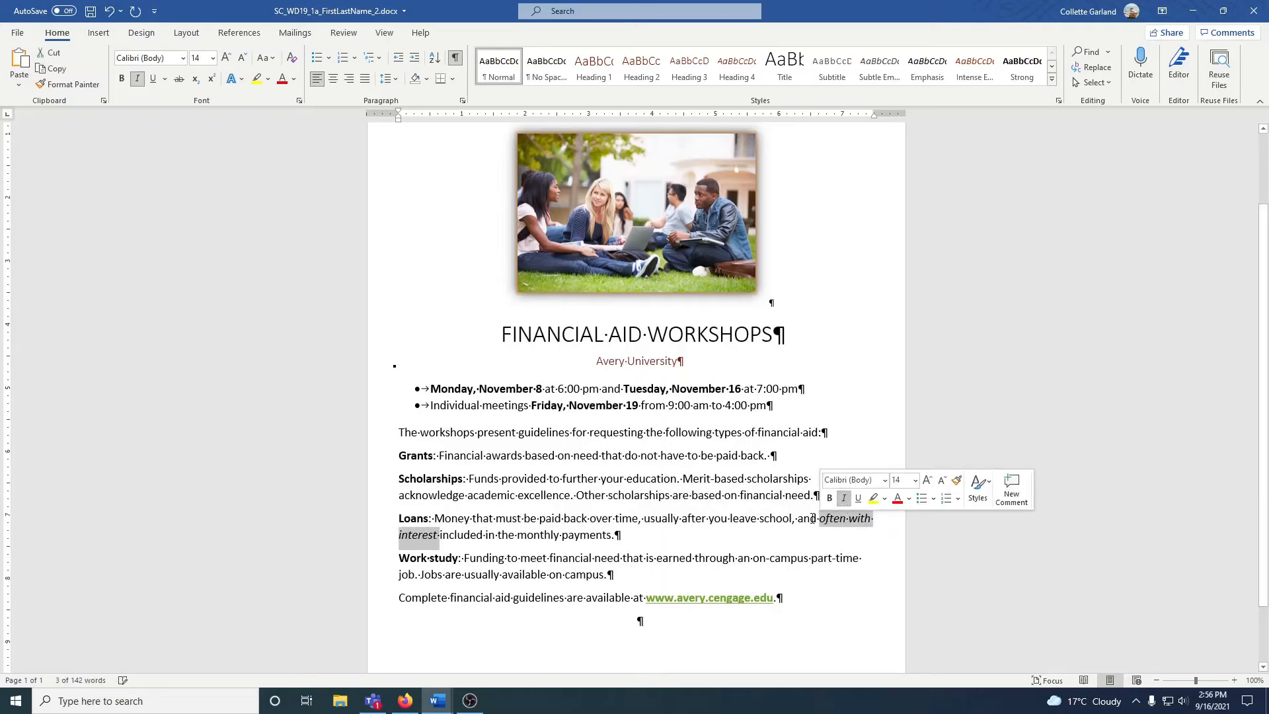
{"action": "left_click", "coordinate": [697, 537]}
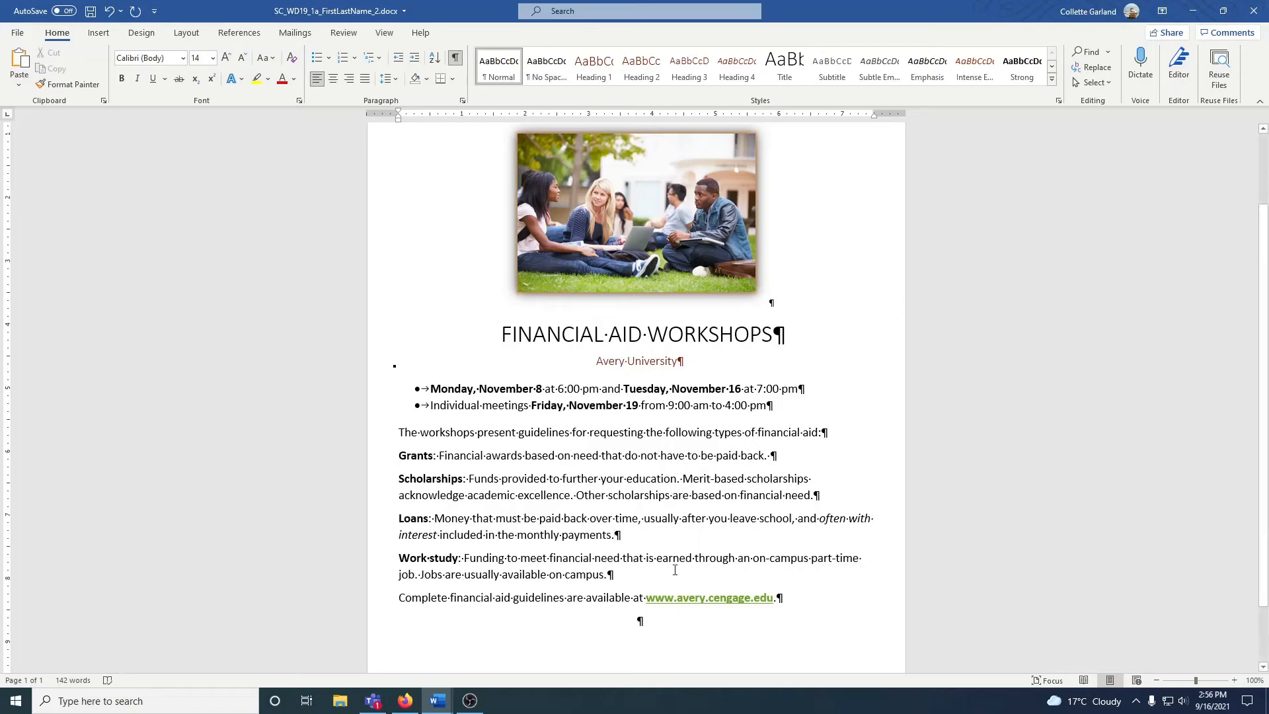
{"action": "left_click_drag", "start_coordinate": [600, 579], "coordinate": [425, 580]}
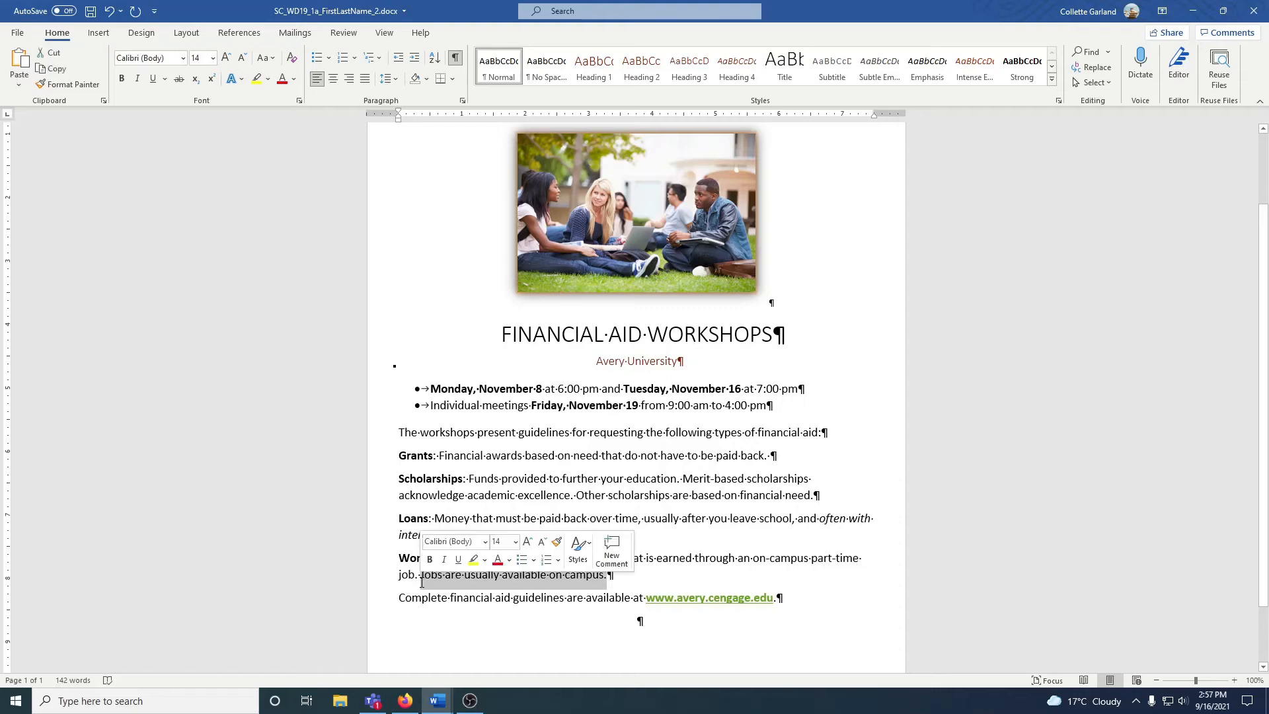
{"action": "key", "text": "Delete"}
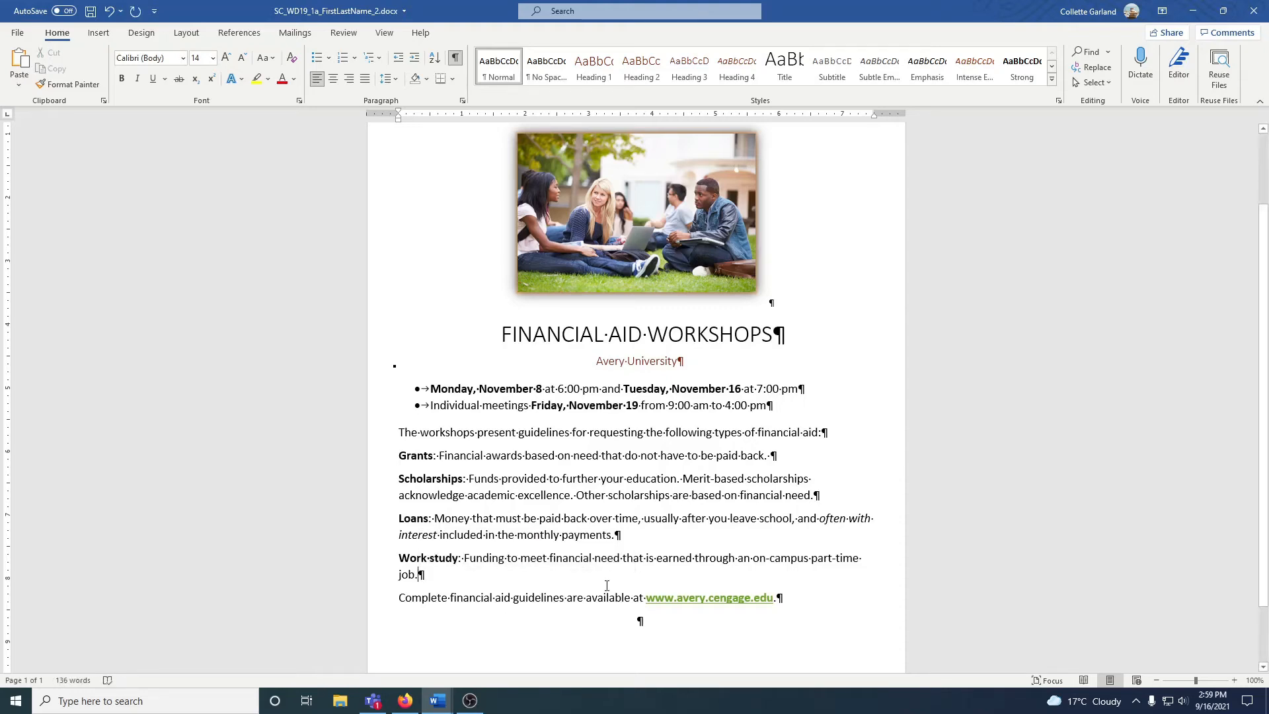
Step: Set the Grants, Scholarships, Loans and Work study paragraphs in Trebuchet MS with a darker shade of the theme's red as font color
{"action": "left_click_drag", "start_coordinate": [399, 455], "coordinate": [464, 582]}
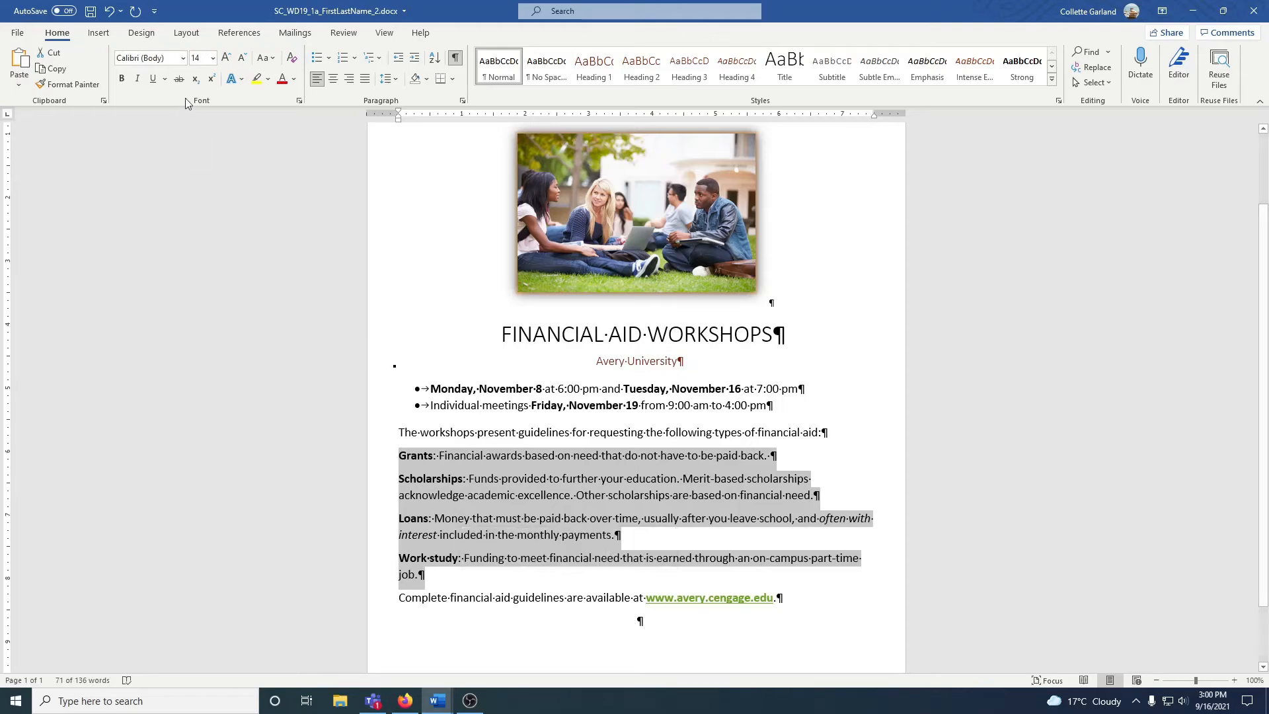
{"action": "left_click", "coordinate": [183, 59]}
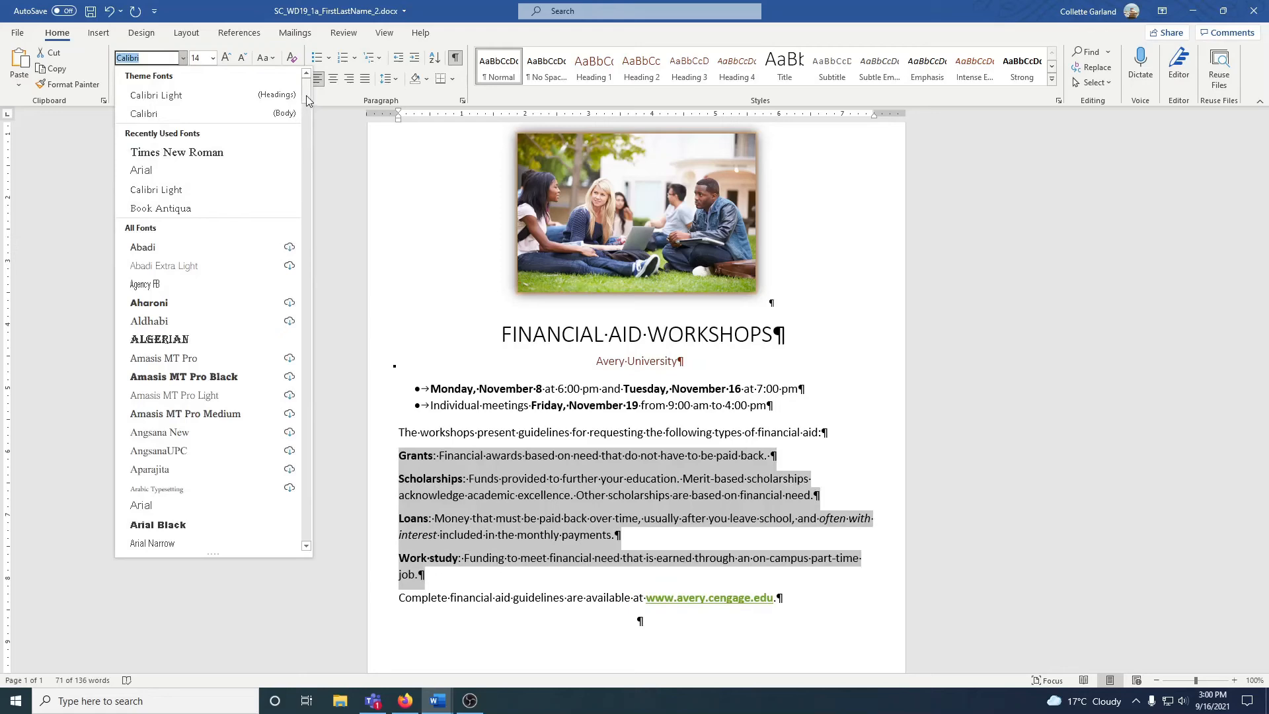
{"action": "left_click_drag", "start_coordinate": [306, 92], "coordinate": [305, 489]}
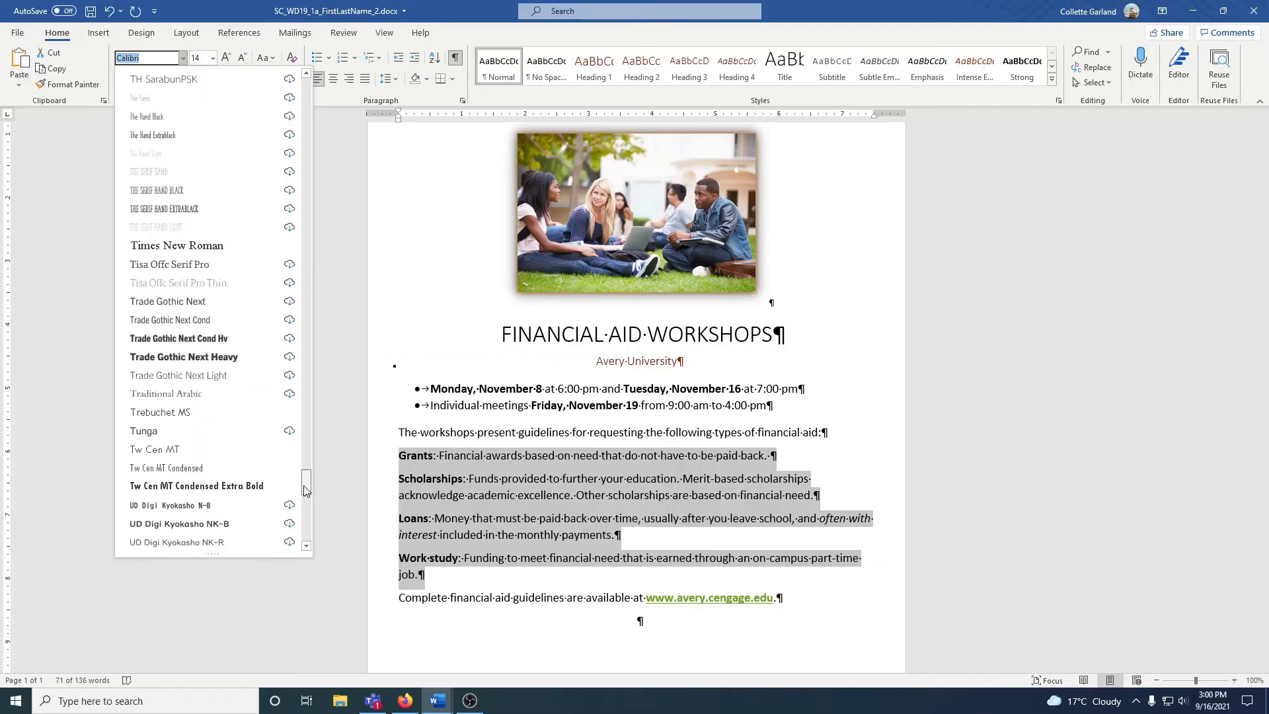
{"action": "left_click", "coordinate": [212, 413]}
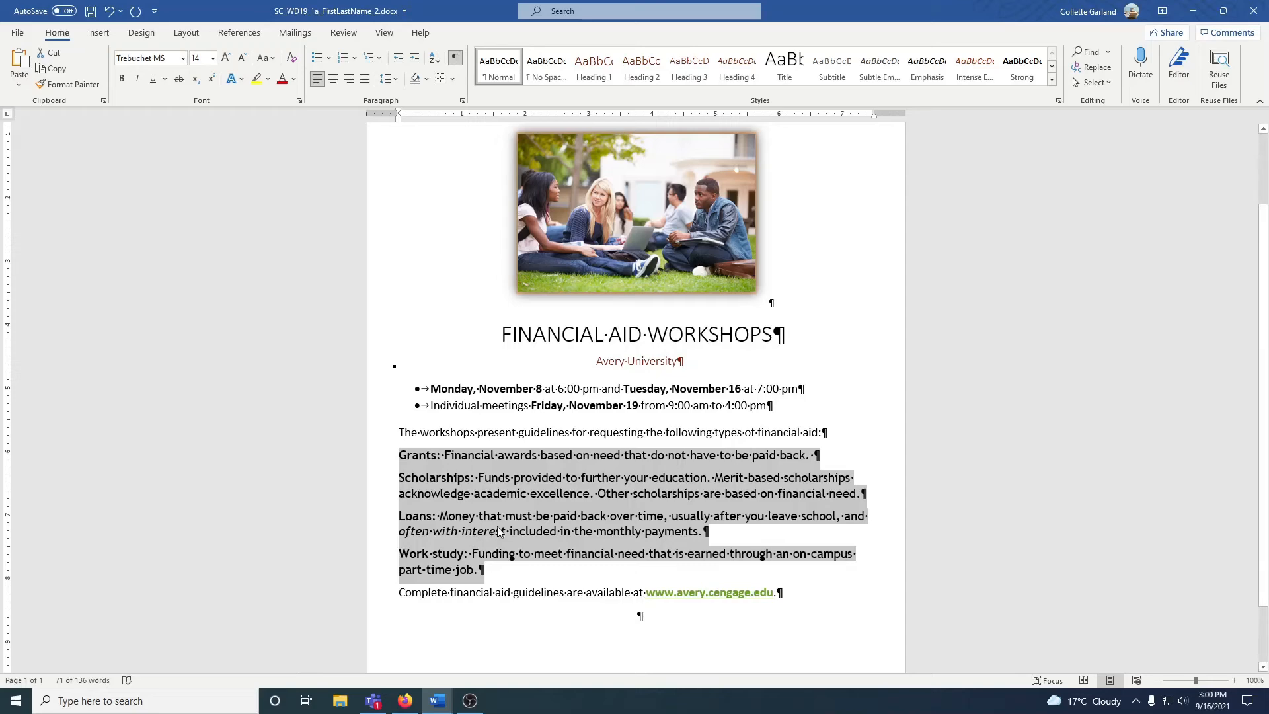
{"action": "left_click", "coordinate": [294, 79]}
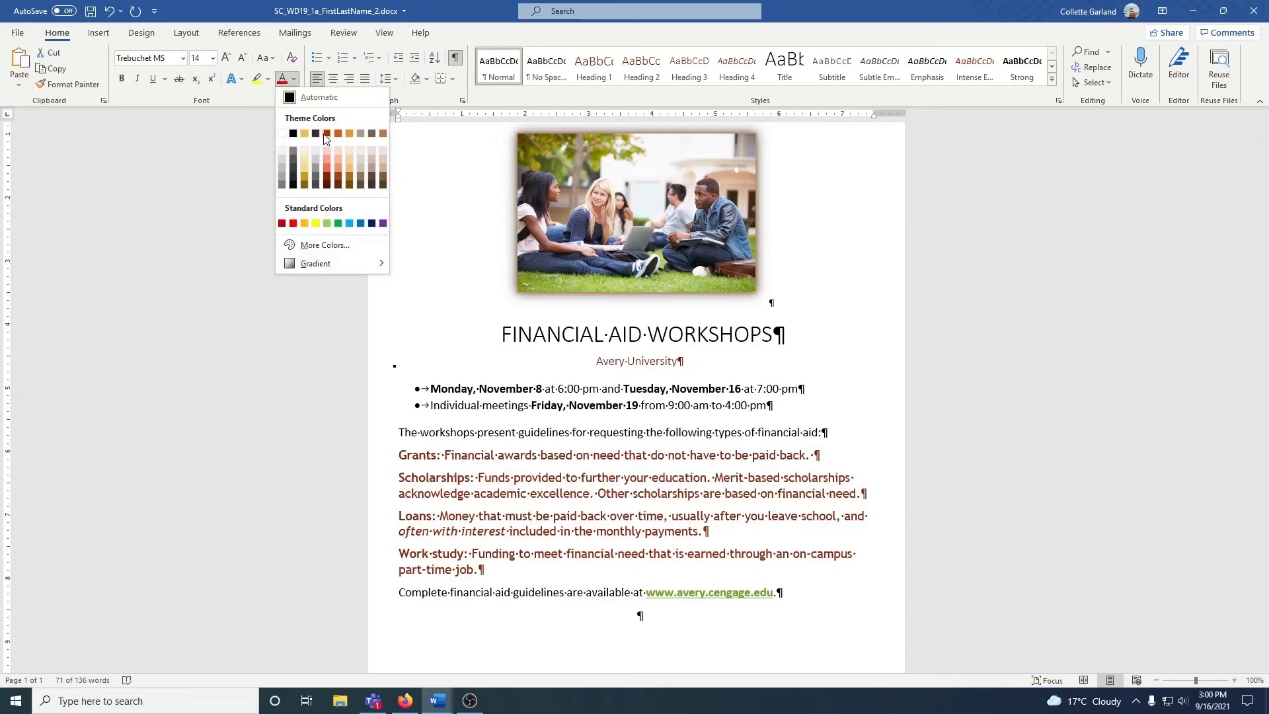
{"action": "left_click", "coordinate": [328, 179]}
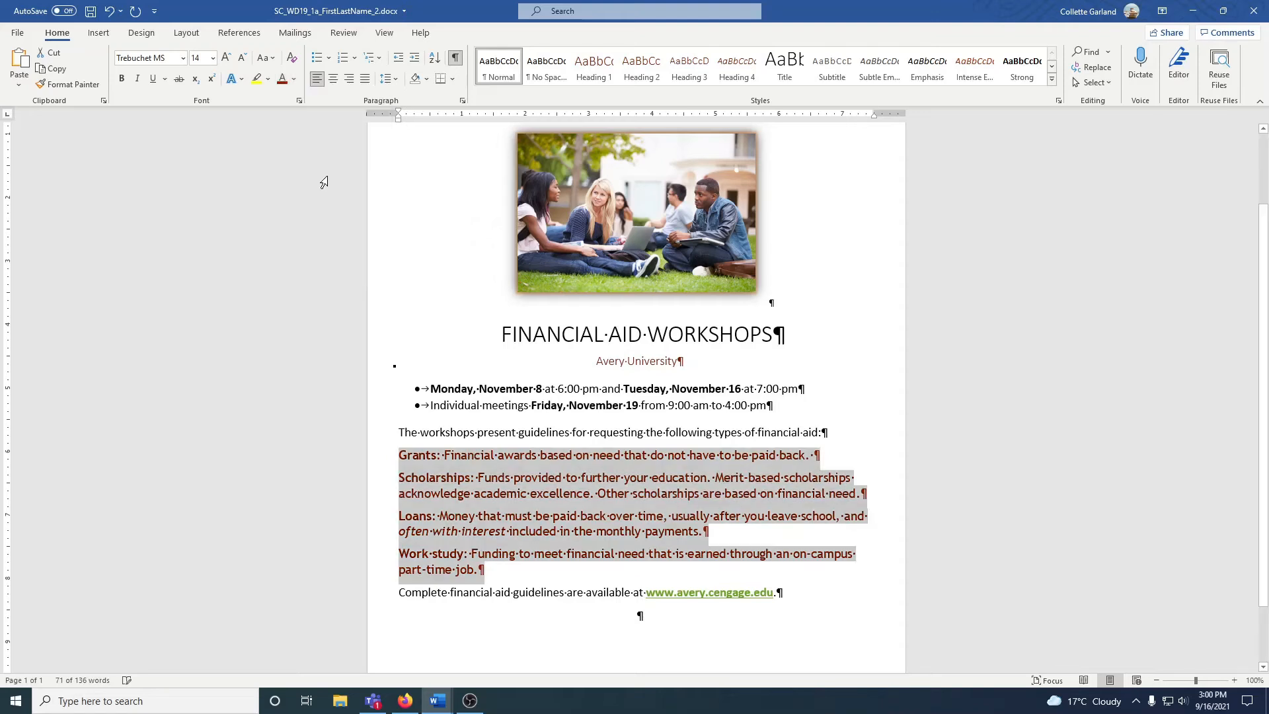
{"action": "left_click", "coordinate": [519, 574]}
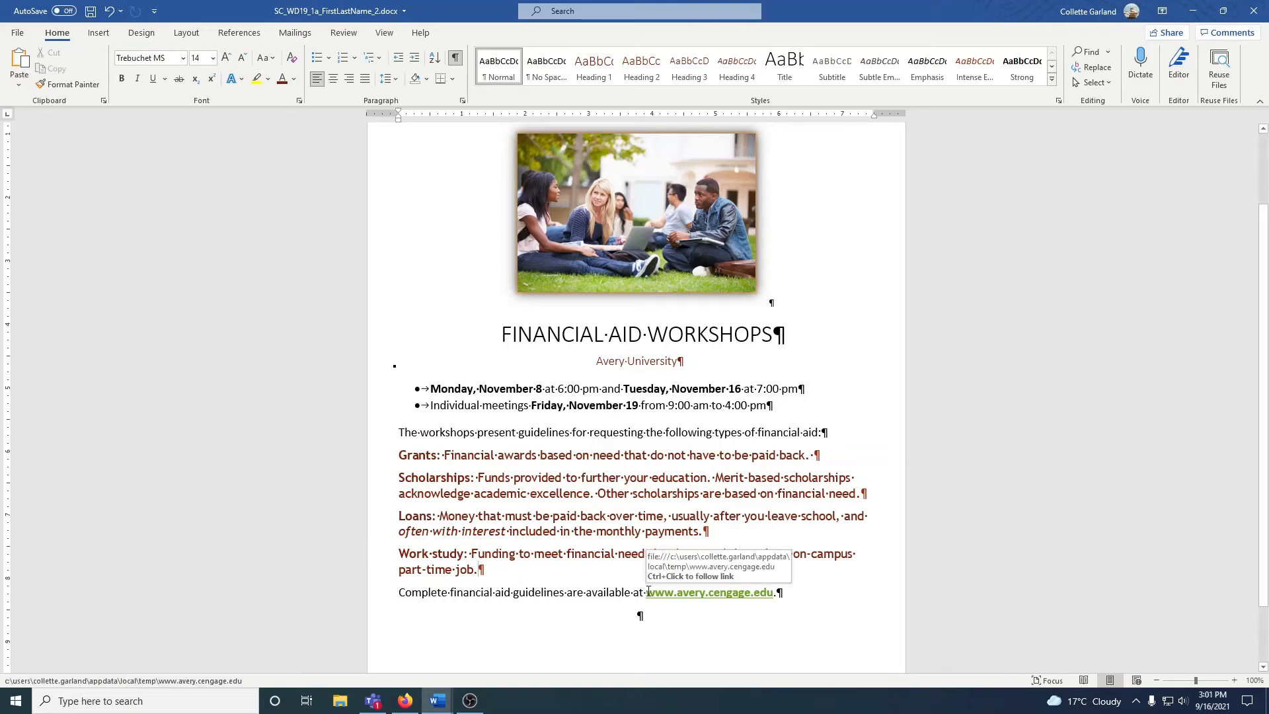
{"action": "left_click_drag", "start_coordinate": [646, 592], "coordinate": [773, 592]}
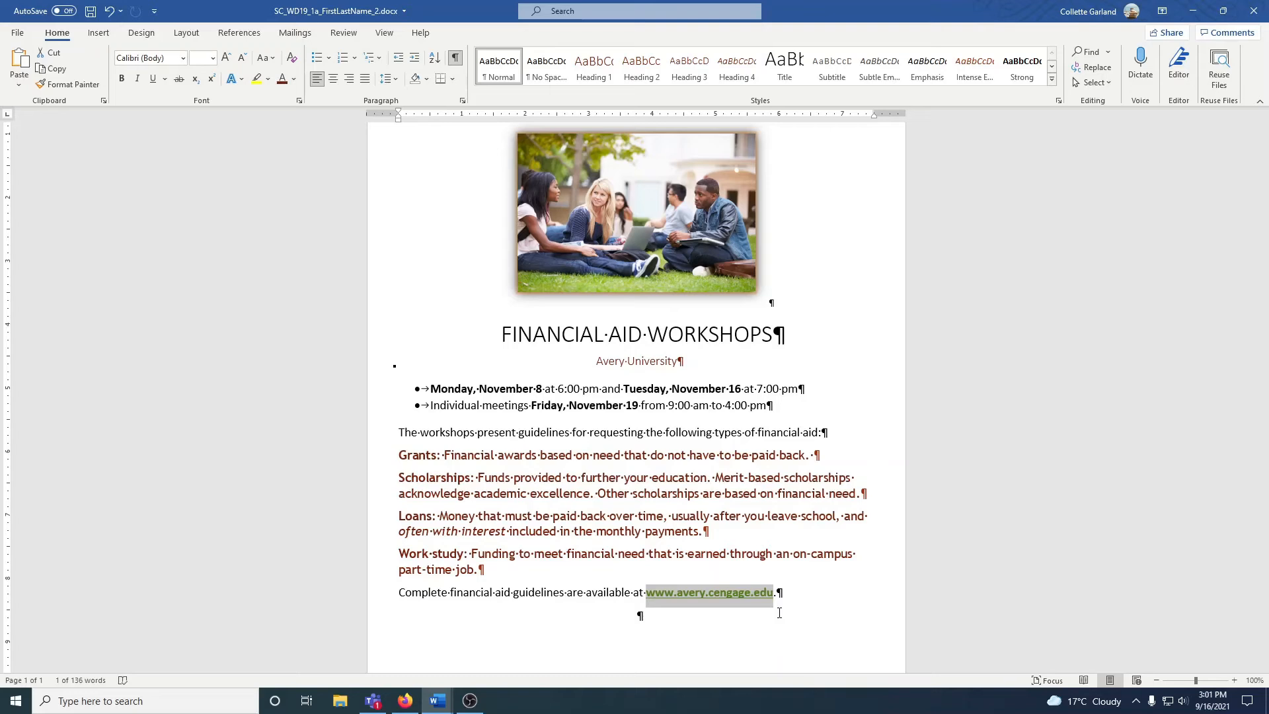
{"action": "right_click", "coordinate": [719, 590]}
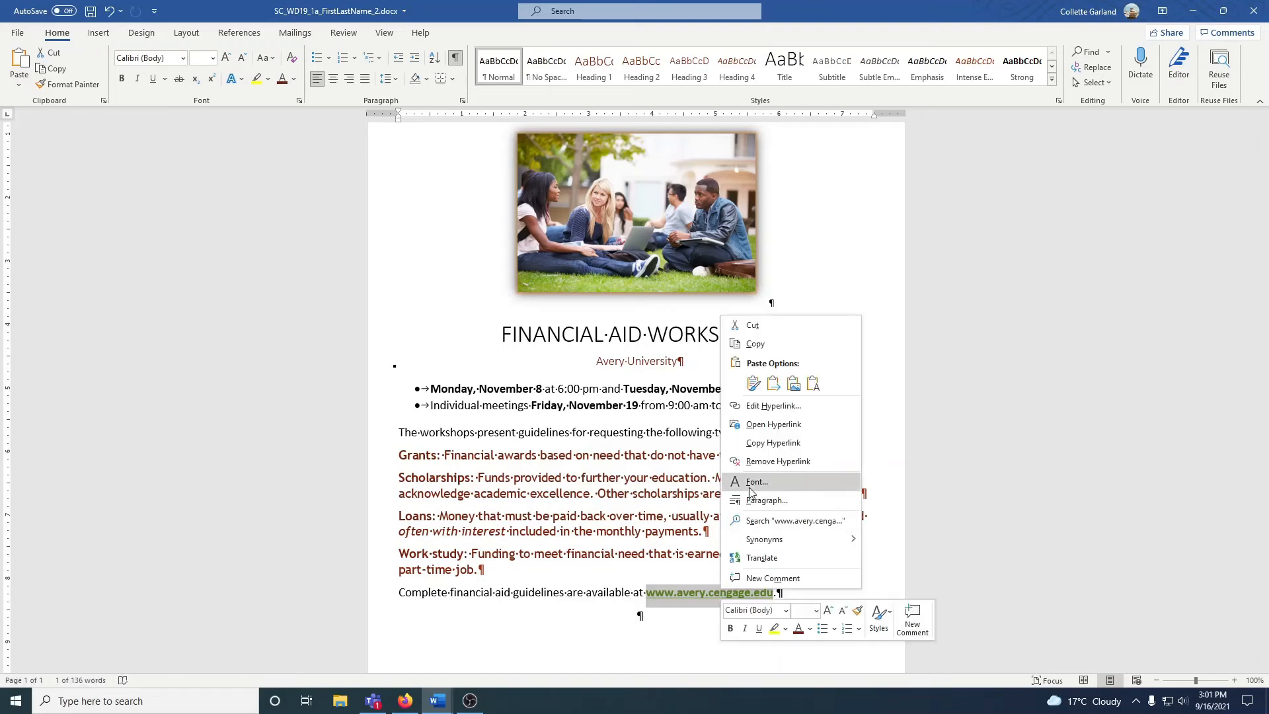
{"action": "left_click", "coordinate": [760, 461]}
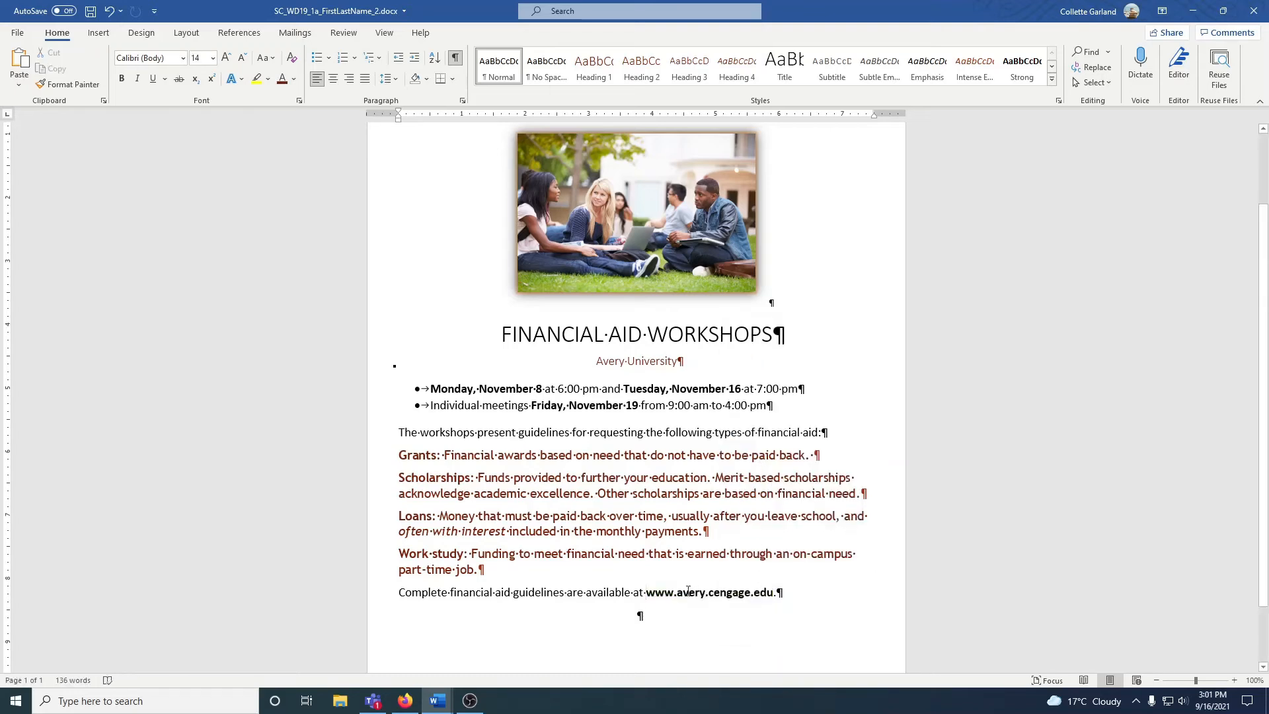
{"action": "left_click_drag", "start_coordinate": [644, 593], "coordinate": [764, 595]}
{"action": "left_click", "coordinate": [654, 593]}
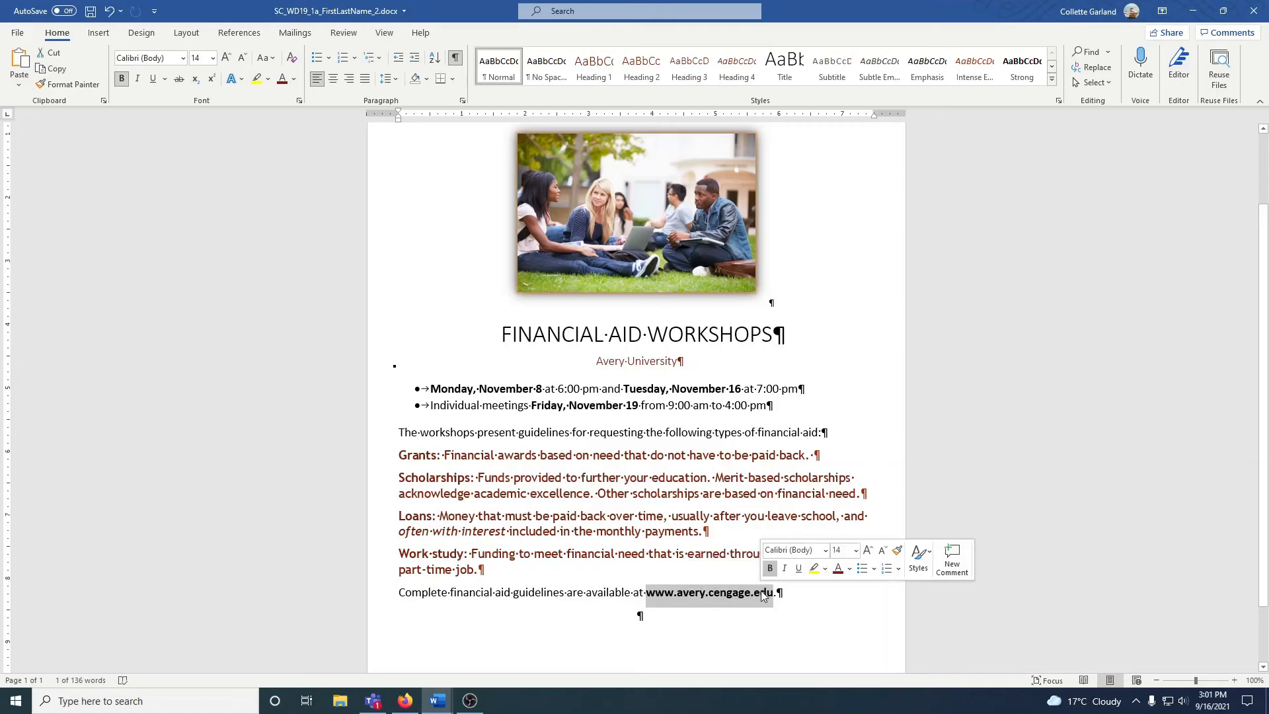
{"action": "left_click", "coordinate": [242, 81]}
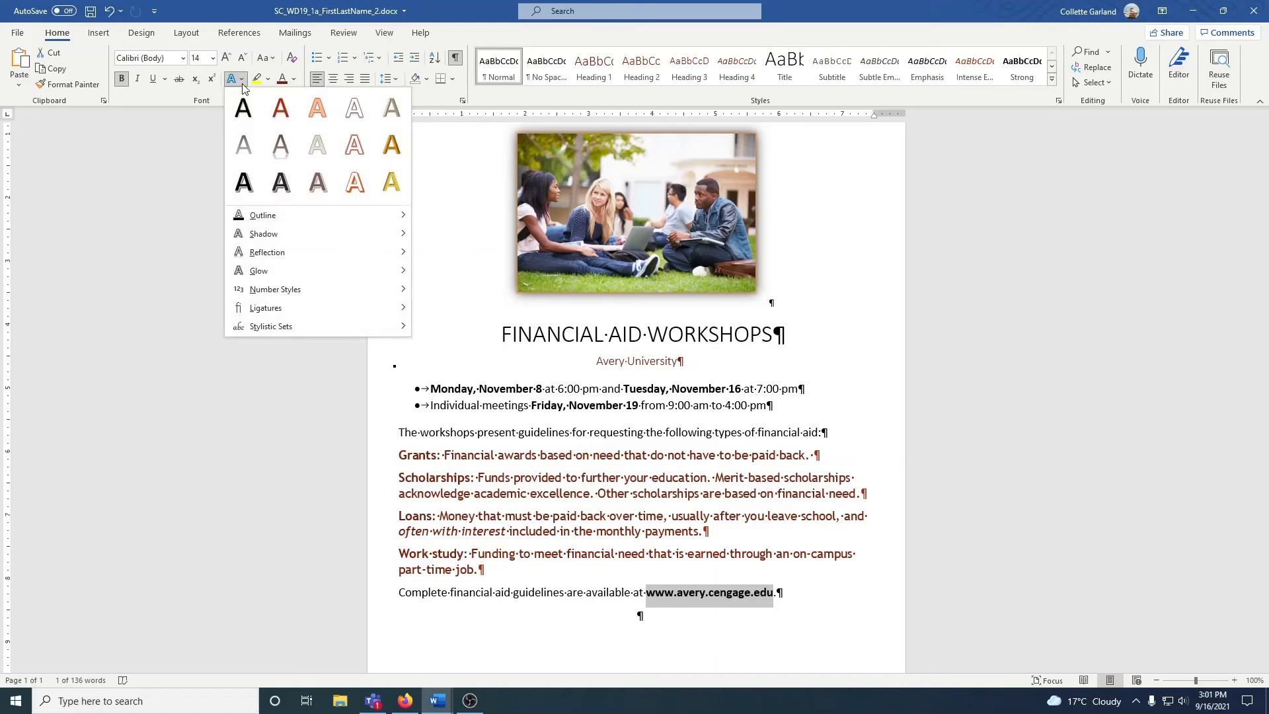
{"action": "mouse_move", "coordinate": [268, 220]}
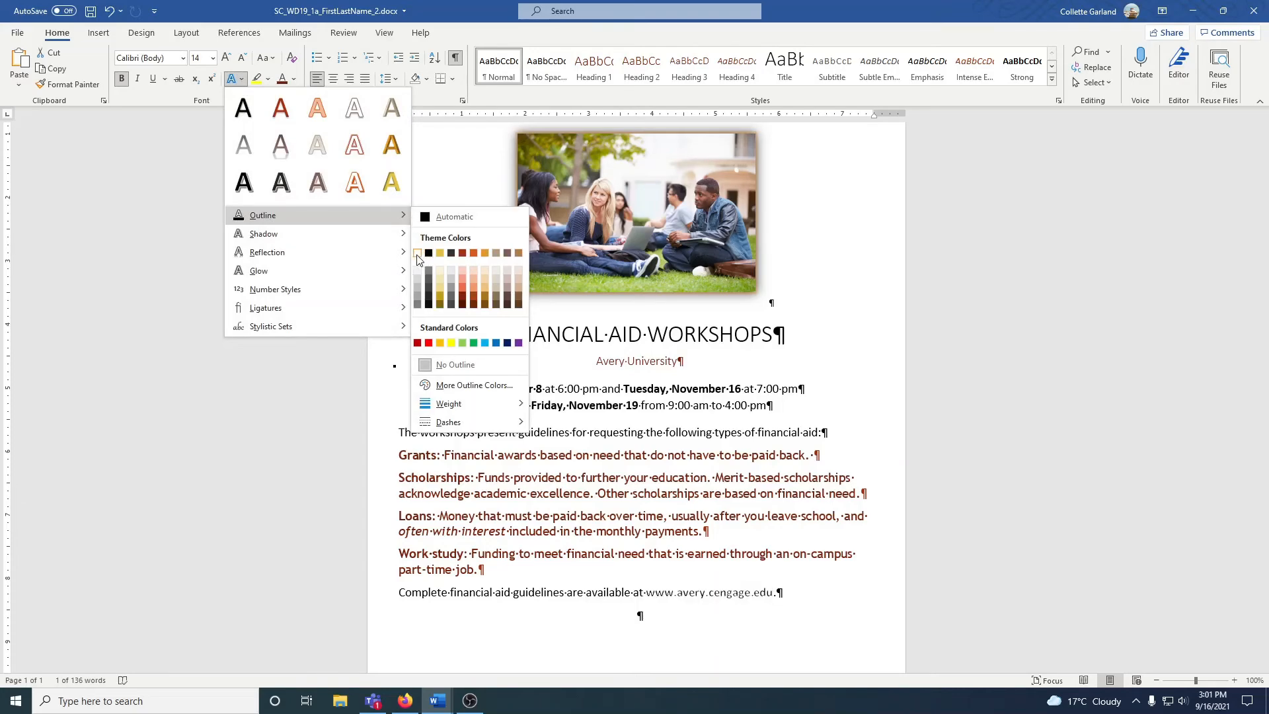
{"action": "left_click", "coordinate": [473, 255]}
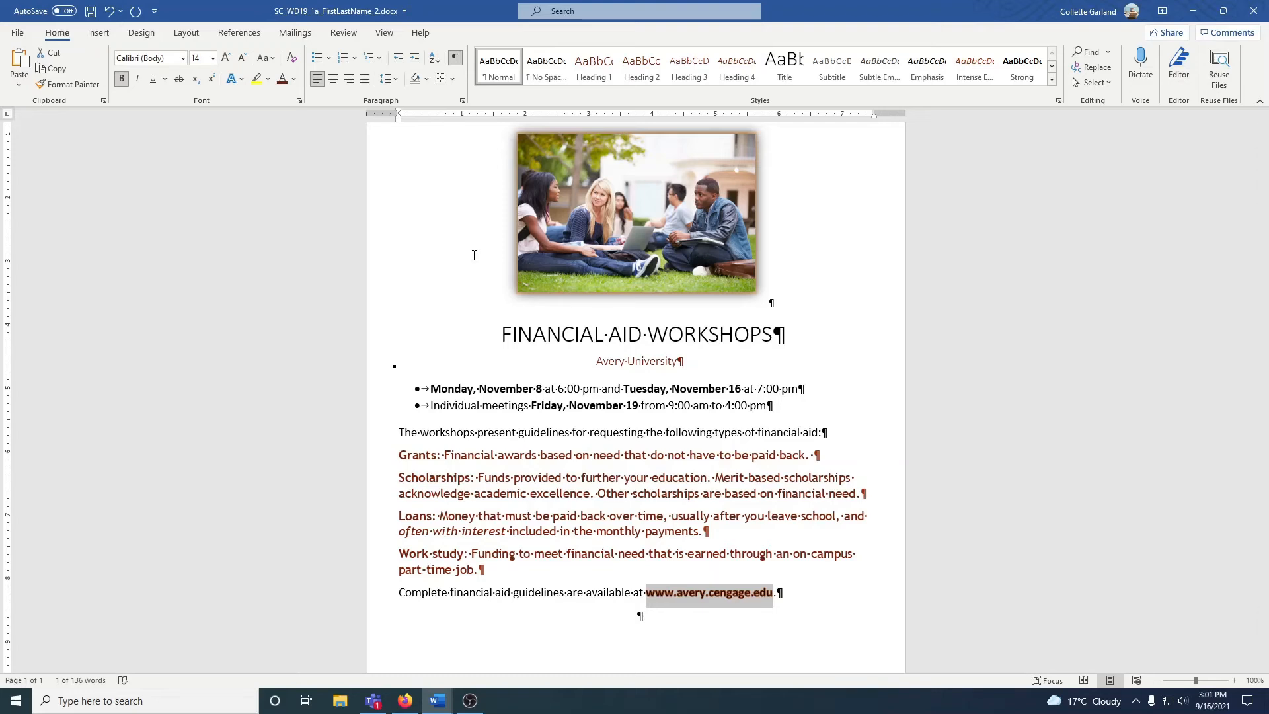
{"action": "left_click", "coordinate": [442, 590]}
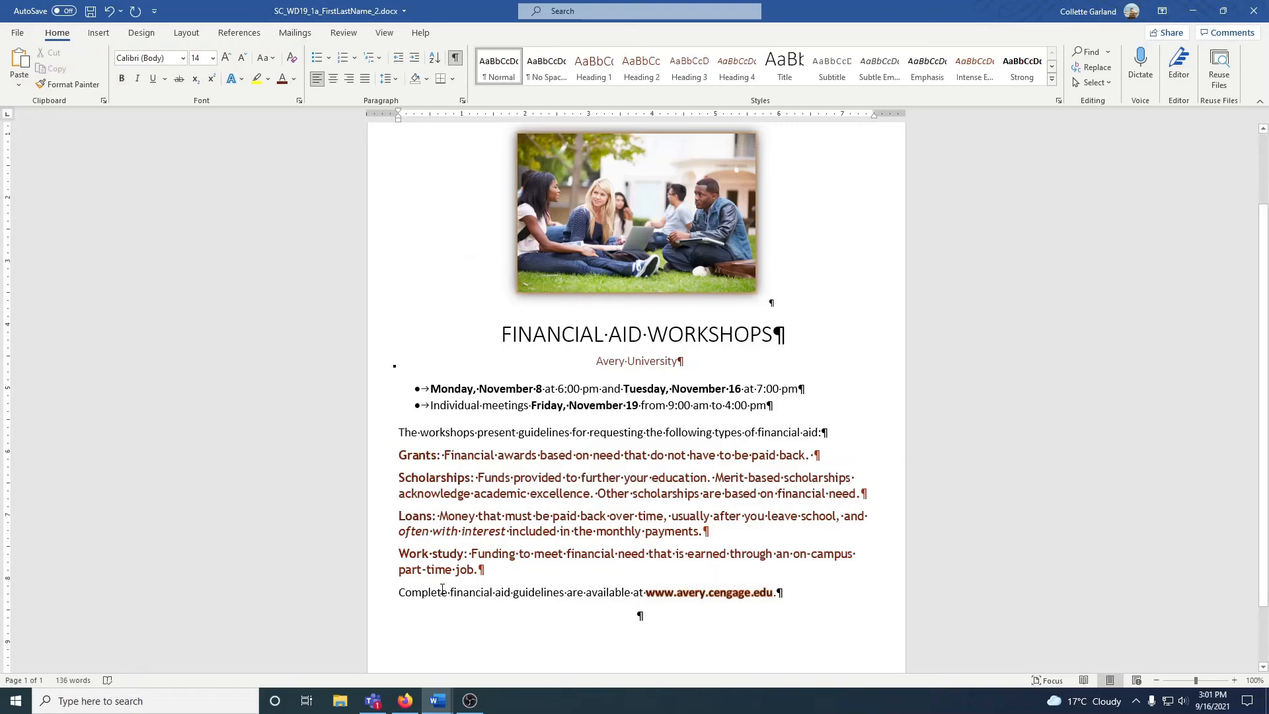
{"action": "left_click", "coordinate": [365, 596]}
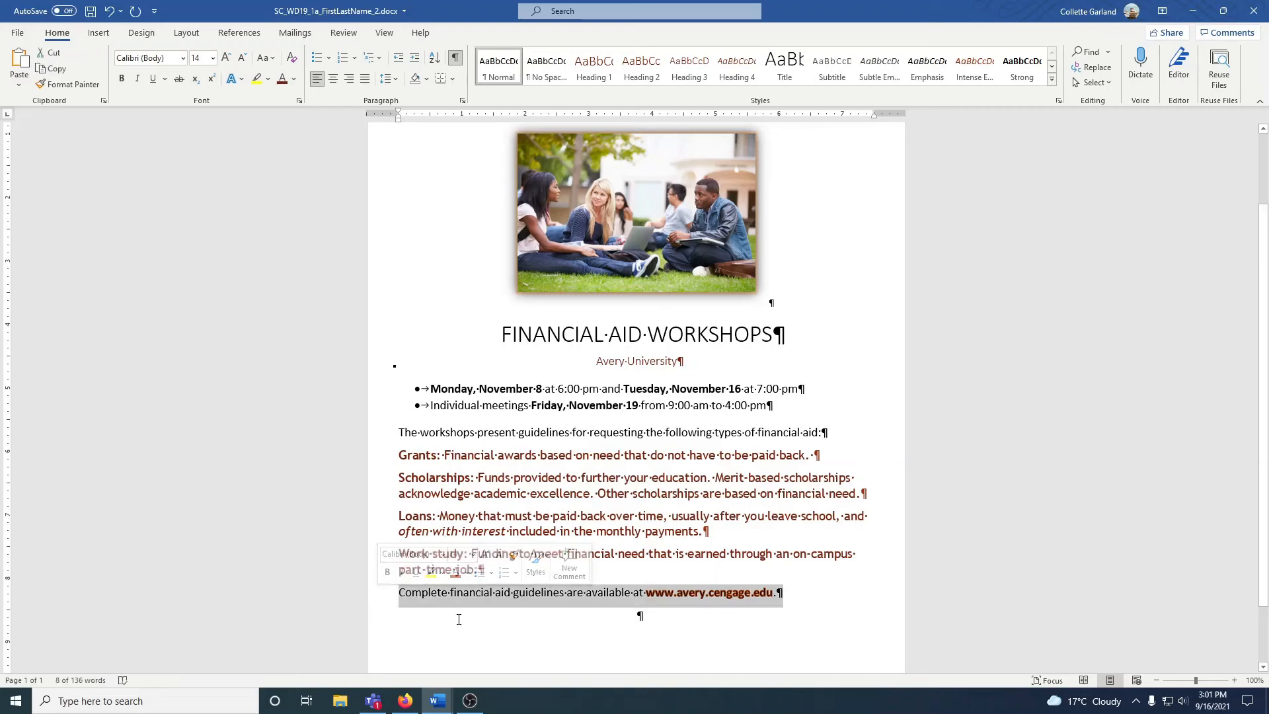
{"action": "left_click", "coordinate": [494, 620]}
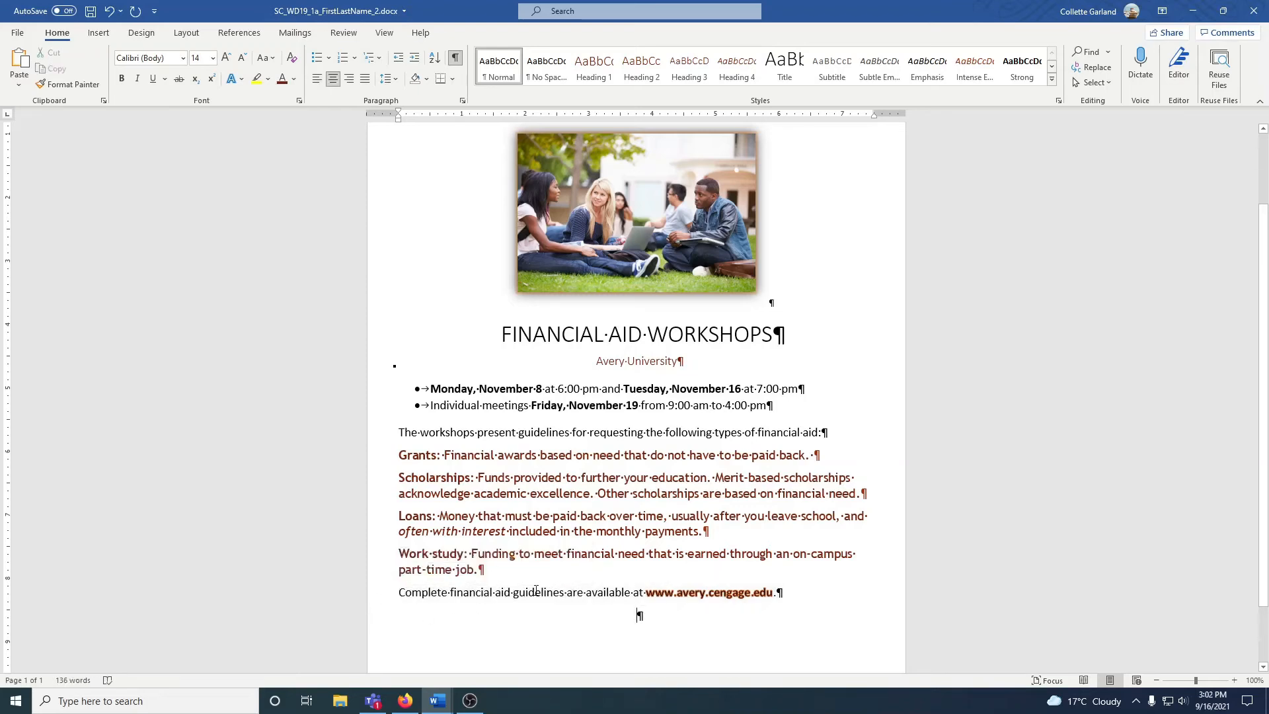
{"action": "left_click", "coordinate": [369, 598]}
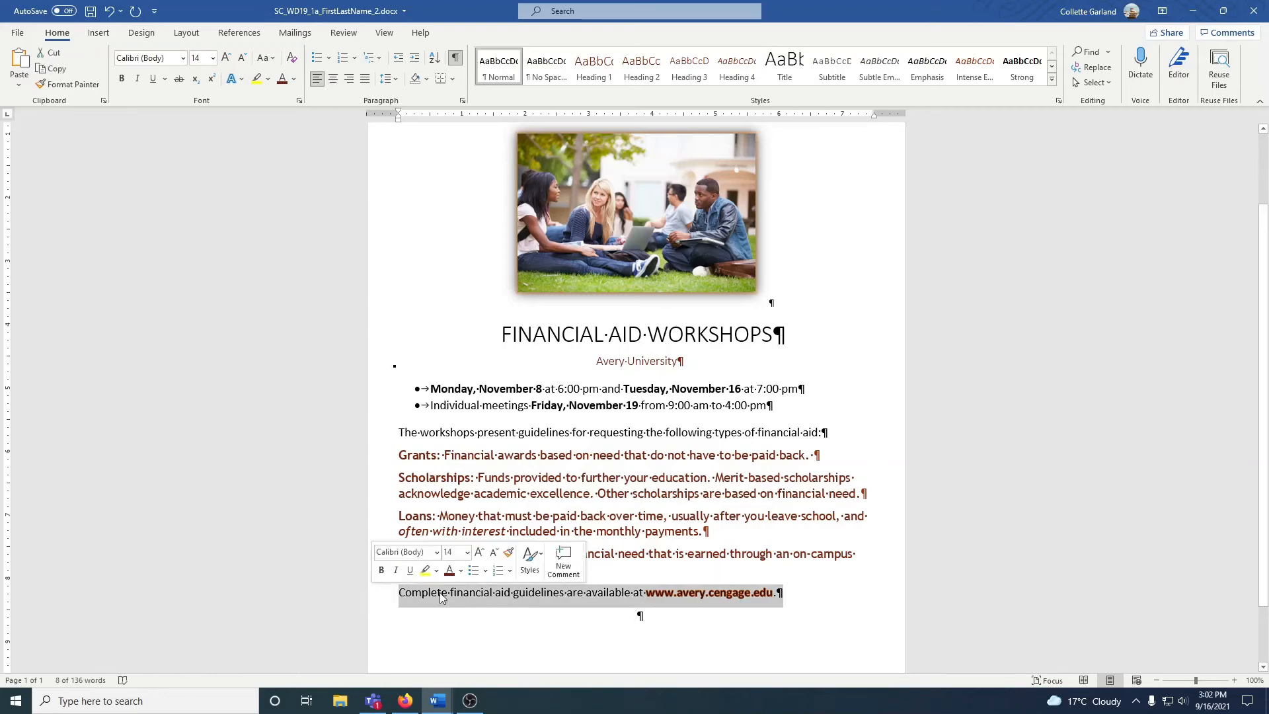
{"action": "left_click", "coordinate": [419, 609]}
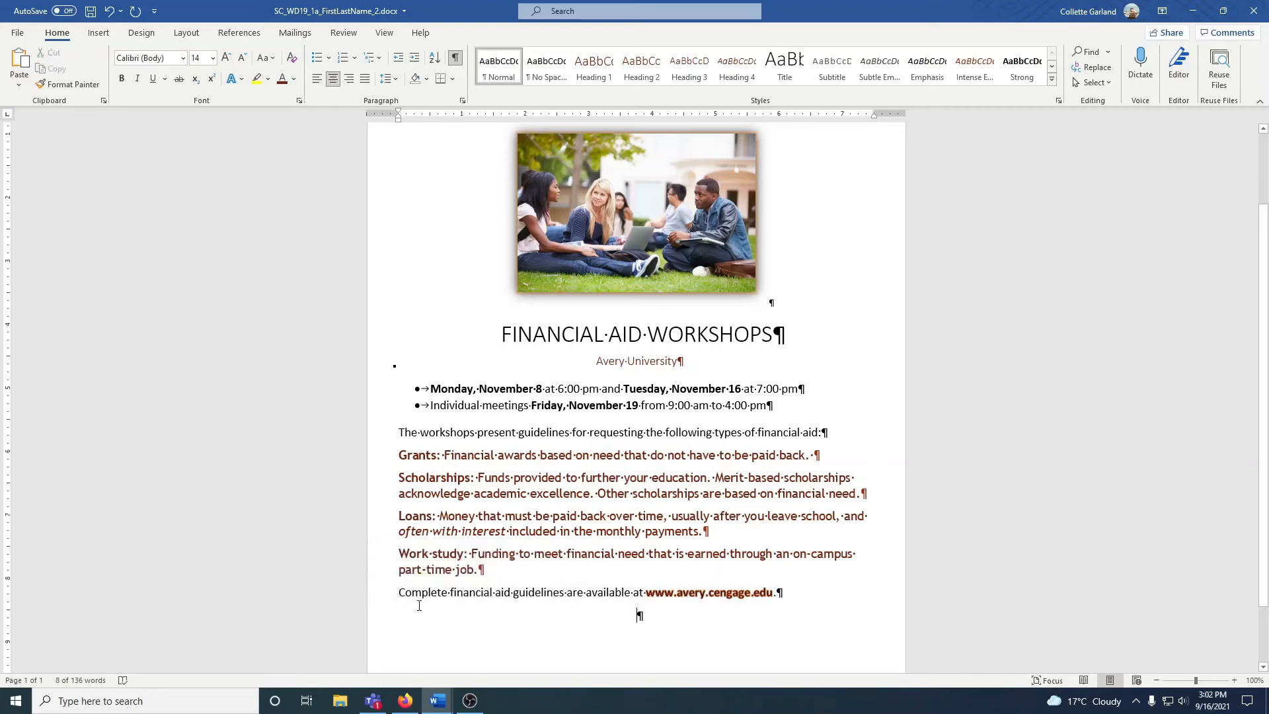
{"action": "left_click_drag", "start_coordinate": [429, 592], "coordinate": [751, 590]}
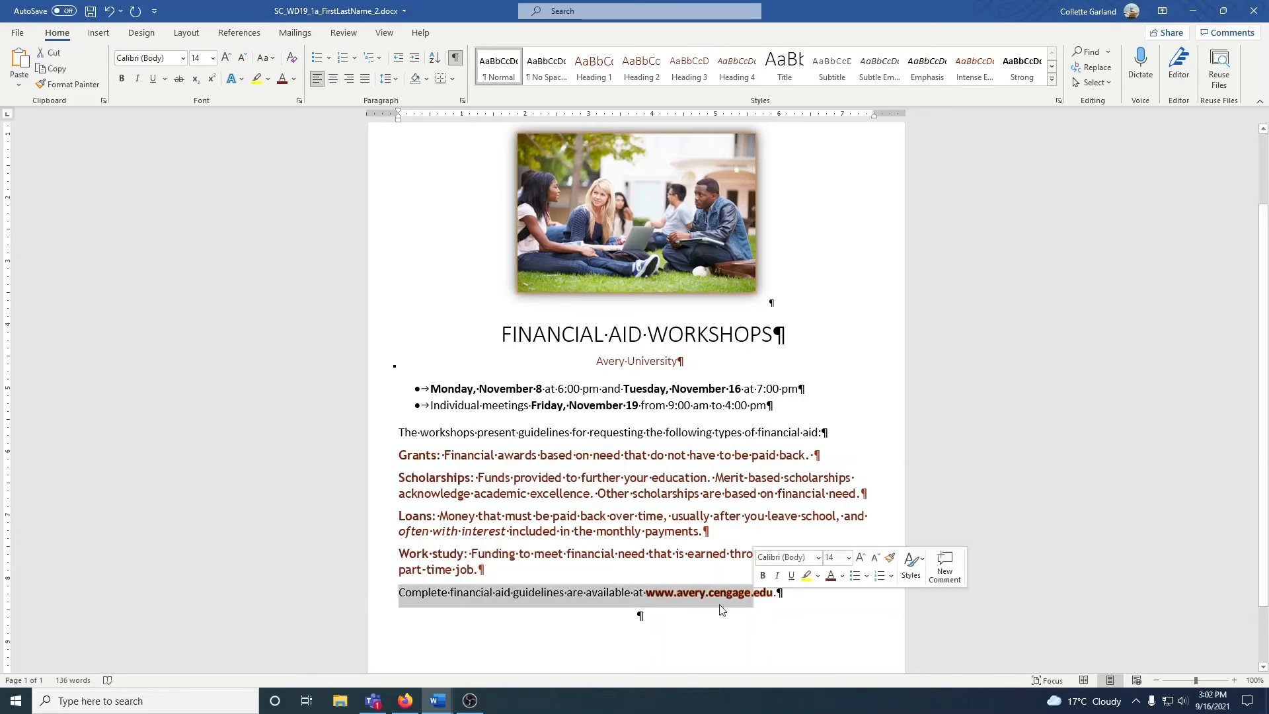
{"action": "left_click", "coordinate": [661, 616]}
{"action": "left_click", "coordinate": [384, 601]}
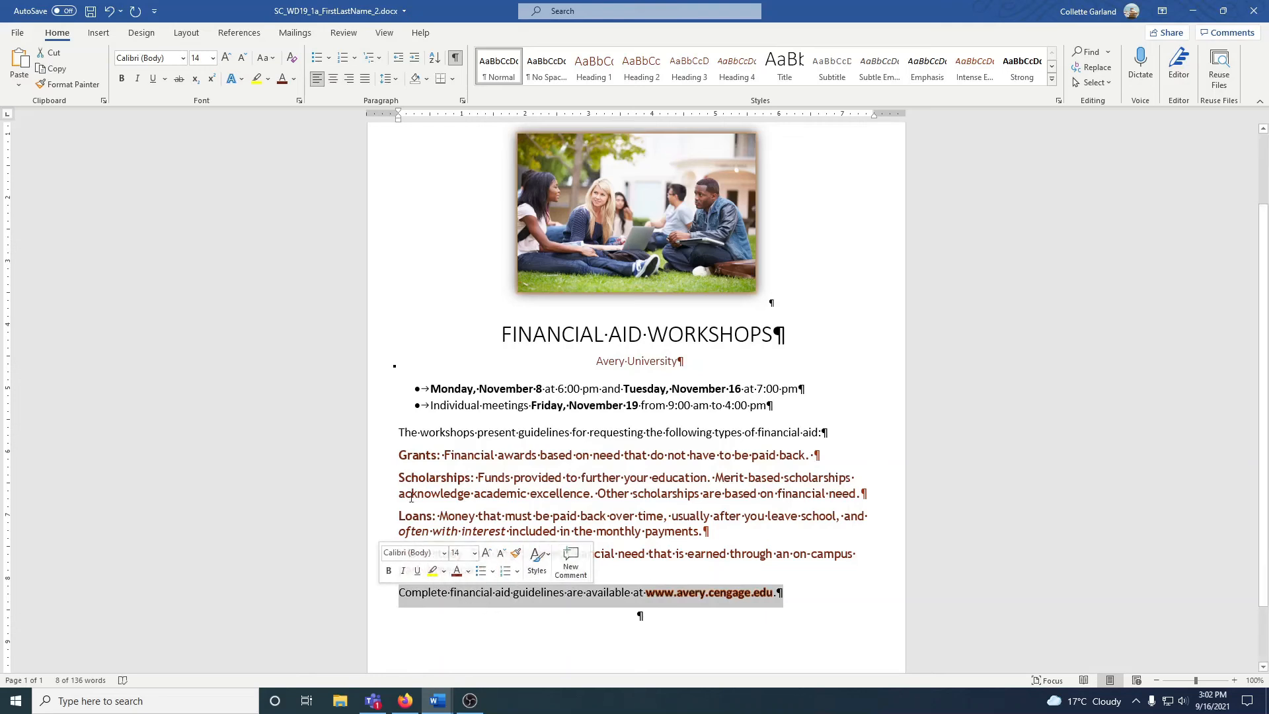
{"action": "left_click", "coordinate": [333, 79]}
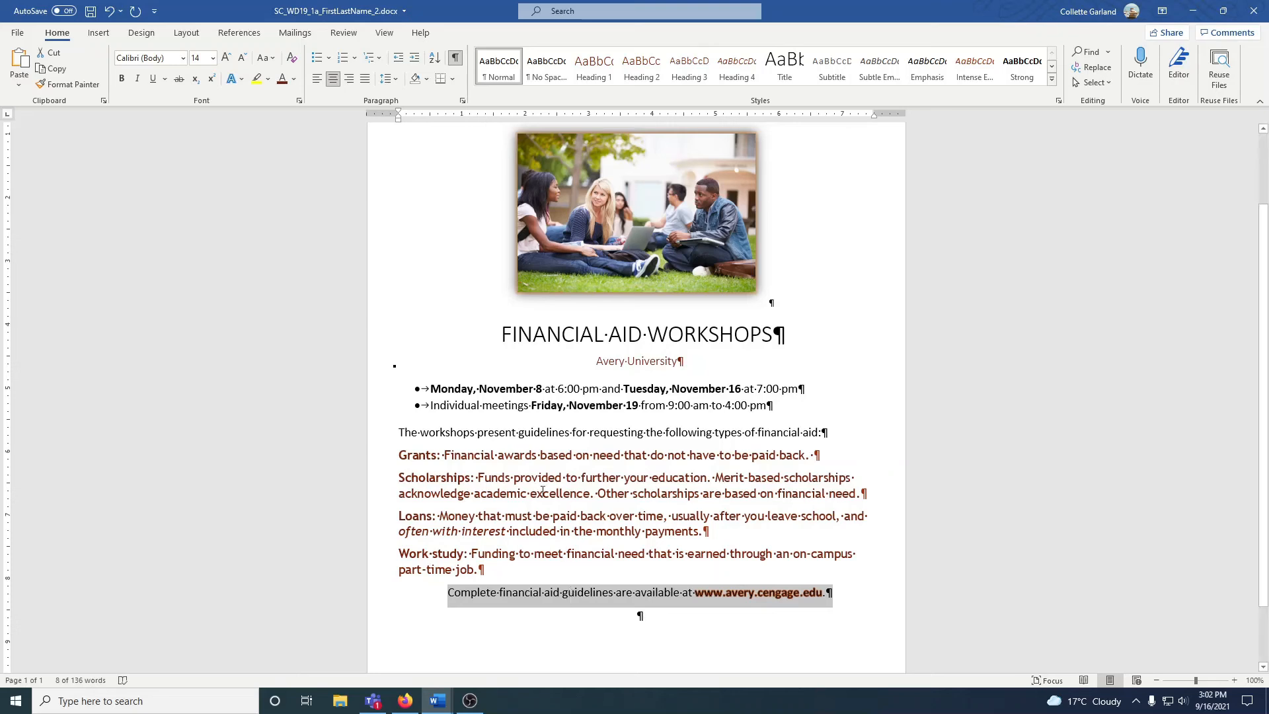
{"action": "left_click", "coordinate": [427, 79]}
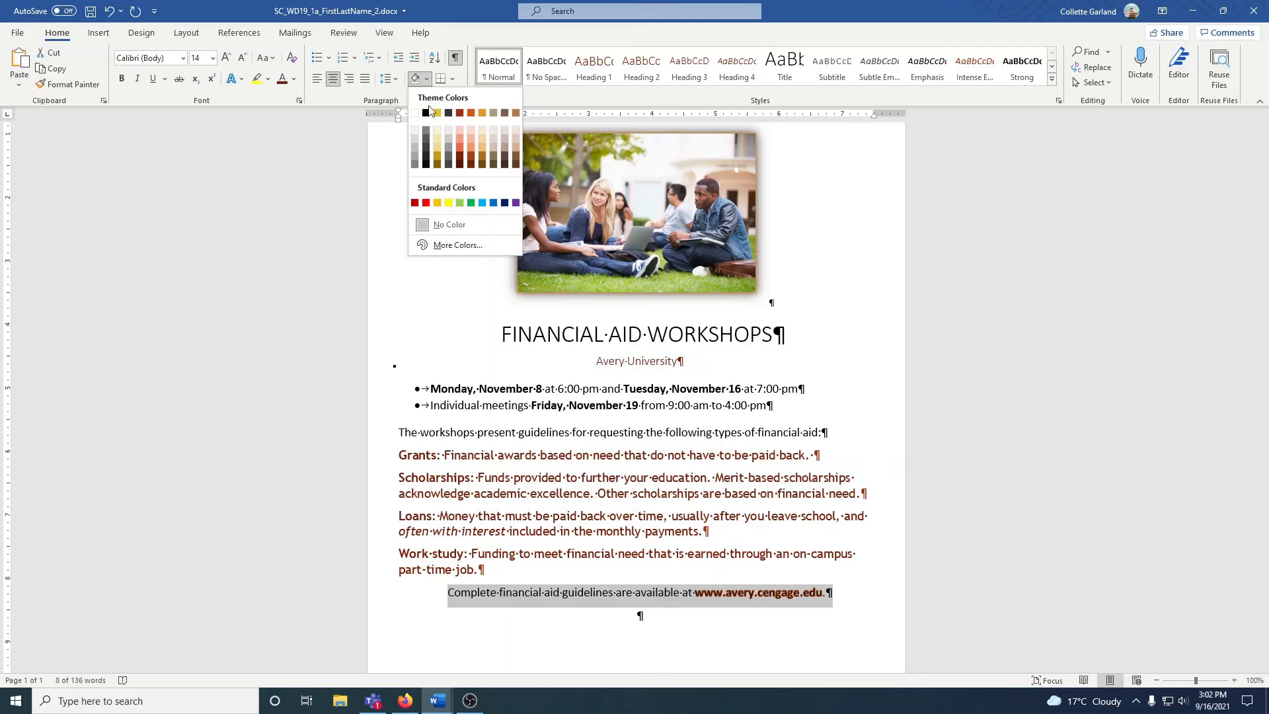
{"action": "left_click", "coordinate": [460, 130]}
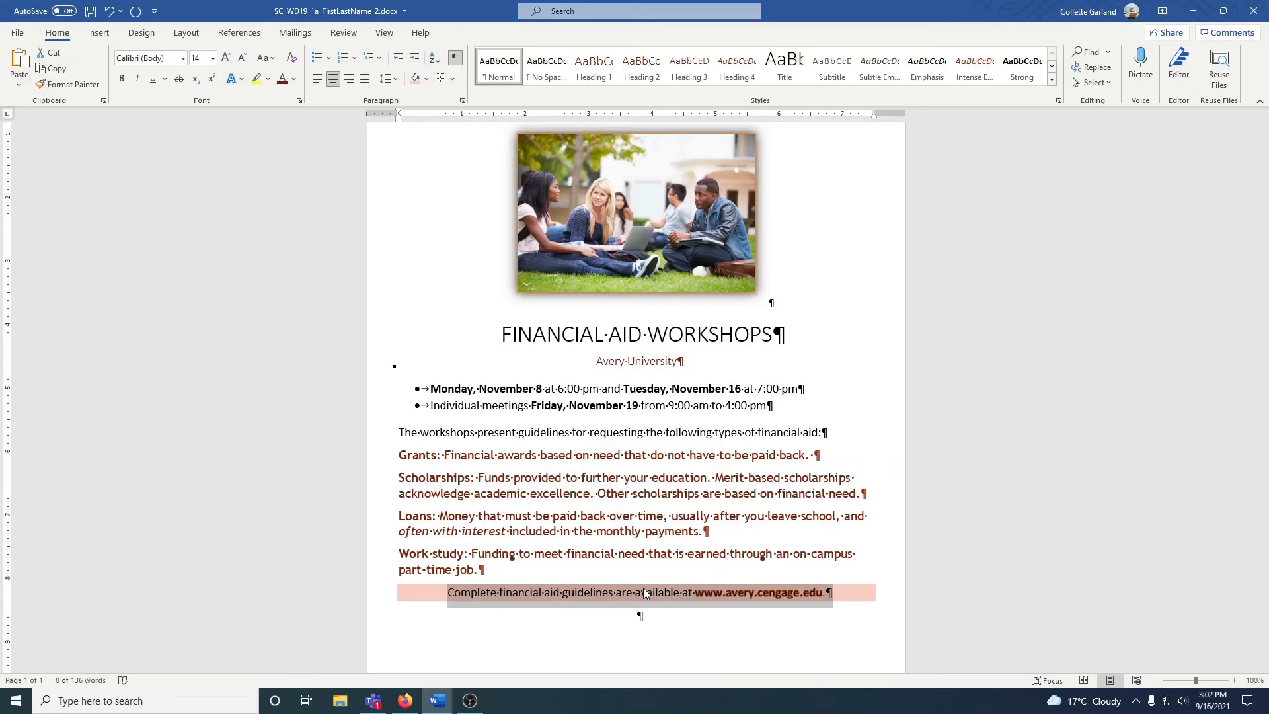
Step: Insert the picture Support_WD19_1a_Graduation.png from the Downloads folder into the blank paragraph below the shaded sentence
{"action": "left_click", "coordinate": [641, 620]}
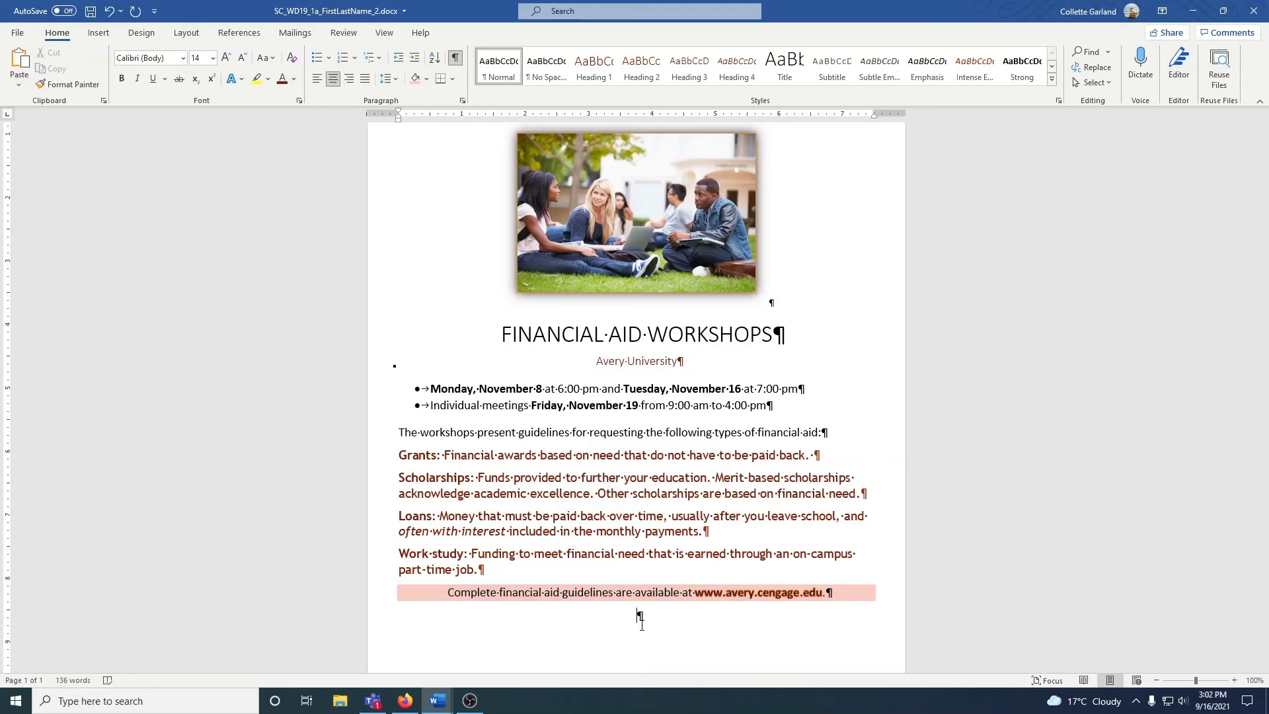
{"action": "left_click", "coordinate": [97, 33]}
{"action": "left_click", "coordinate": [153, 66]}
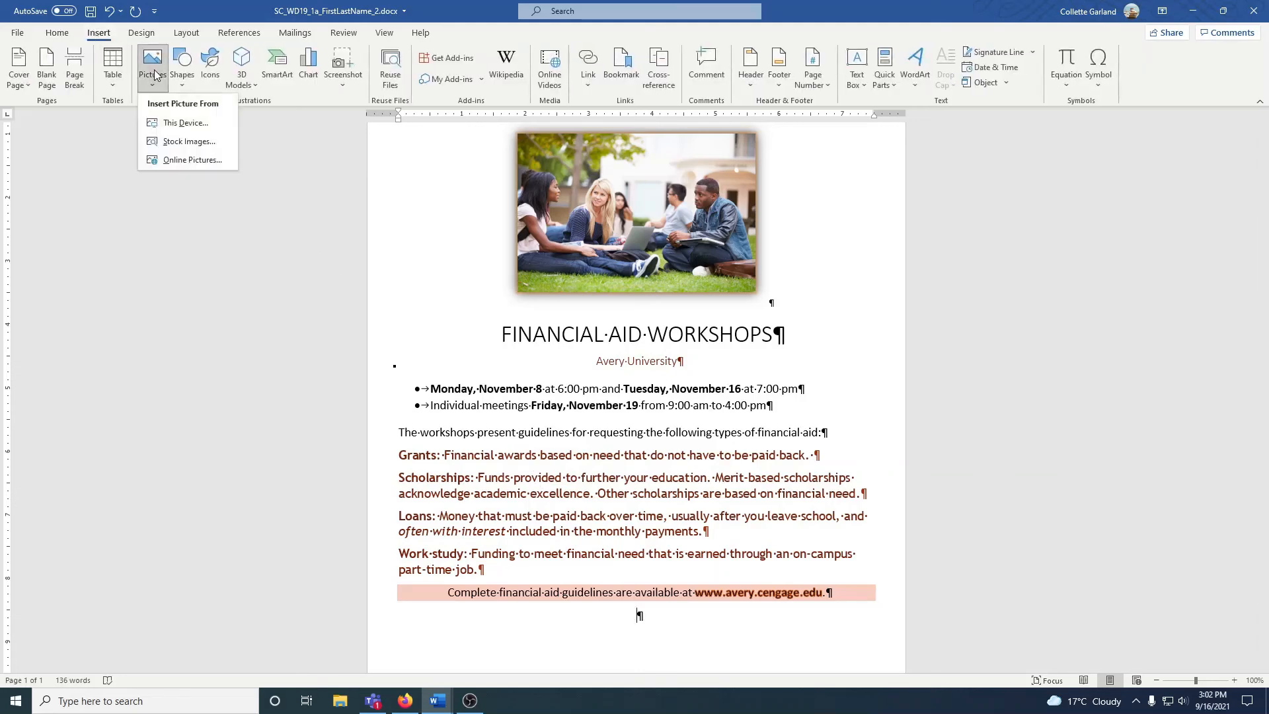
{"action": "left_click", "coordinate": [165, 122]}
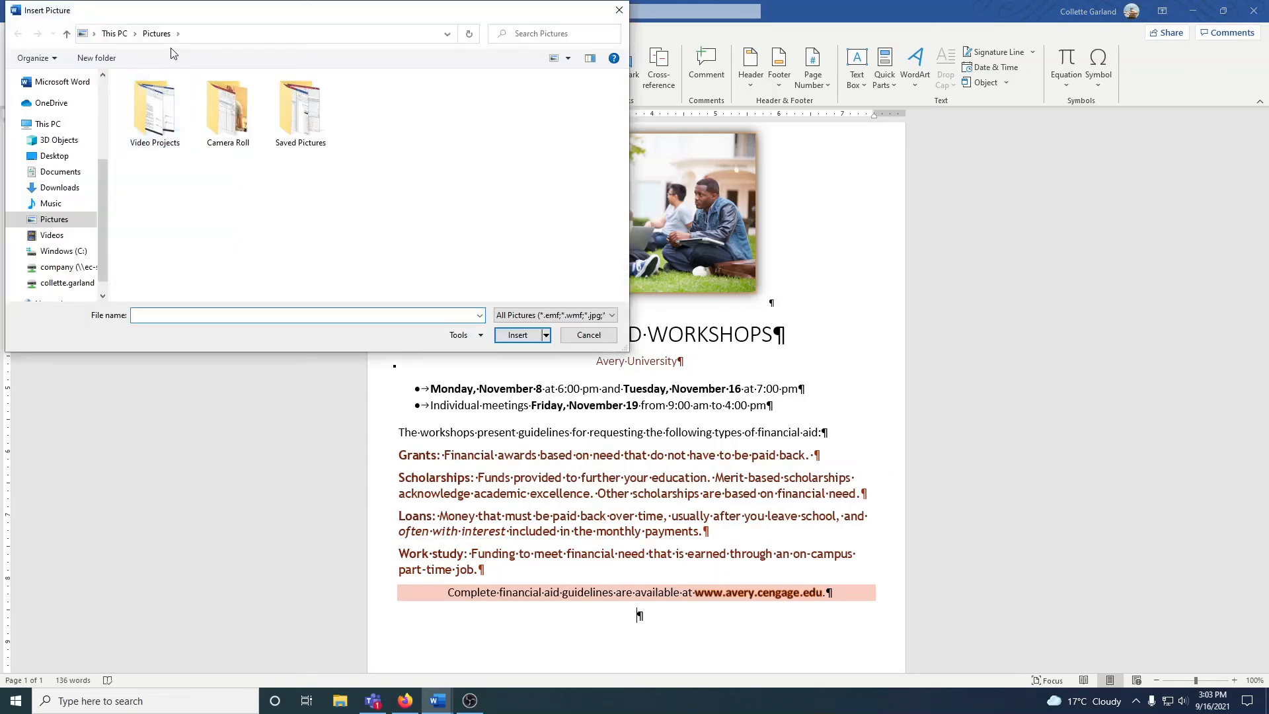
{"action": "left_click", "coordinate": [64, 191]}
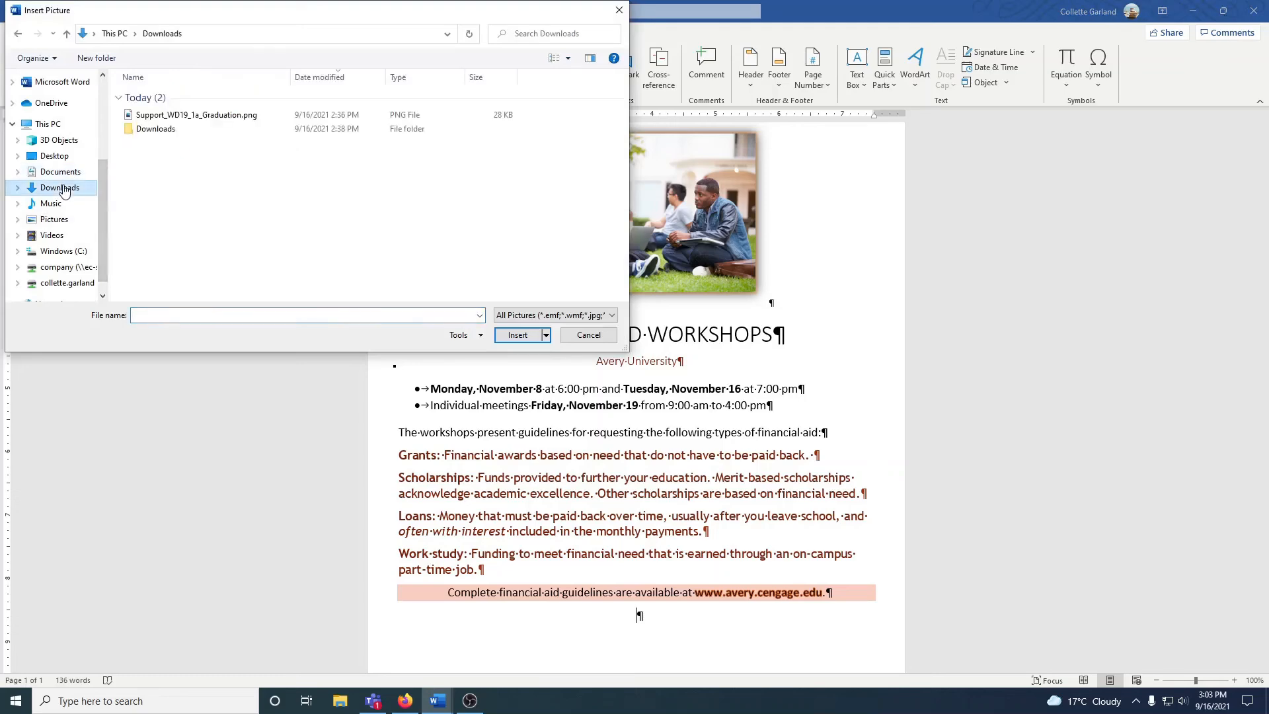
{"action": "double_click", "coordinate": [177, 116]}
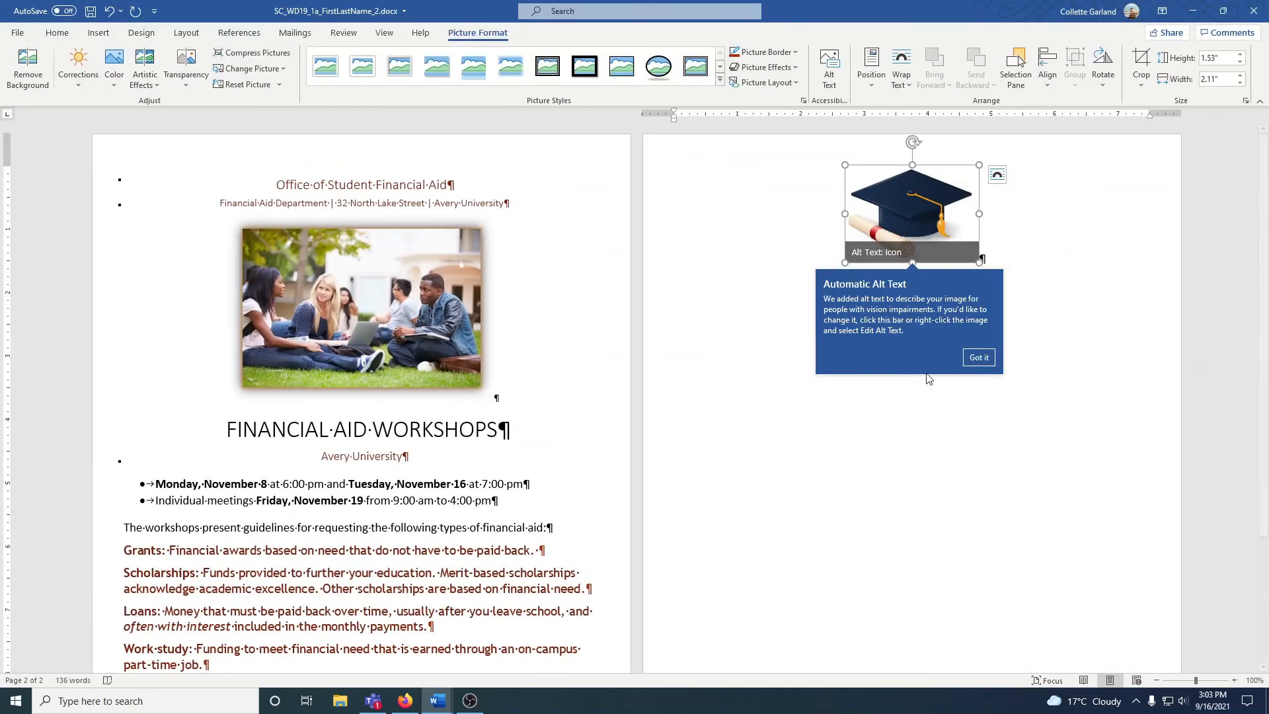
{"action": "left_click", "coordinate": [979, 357]}
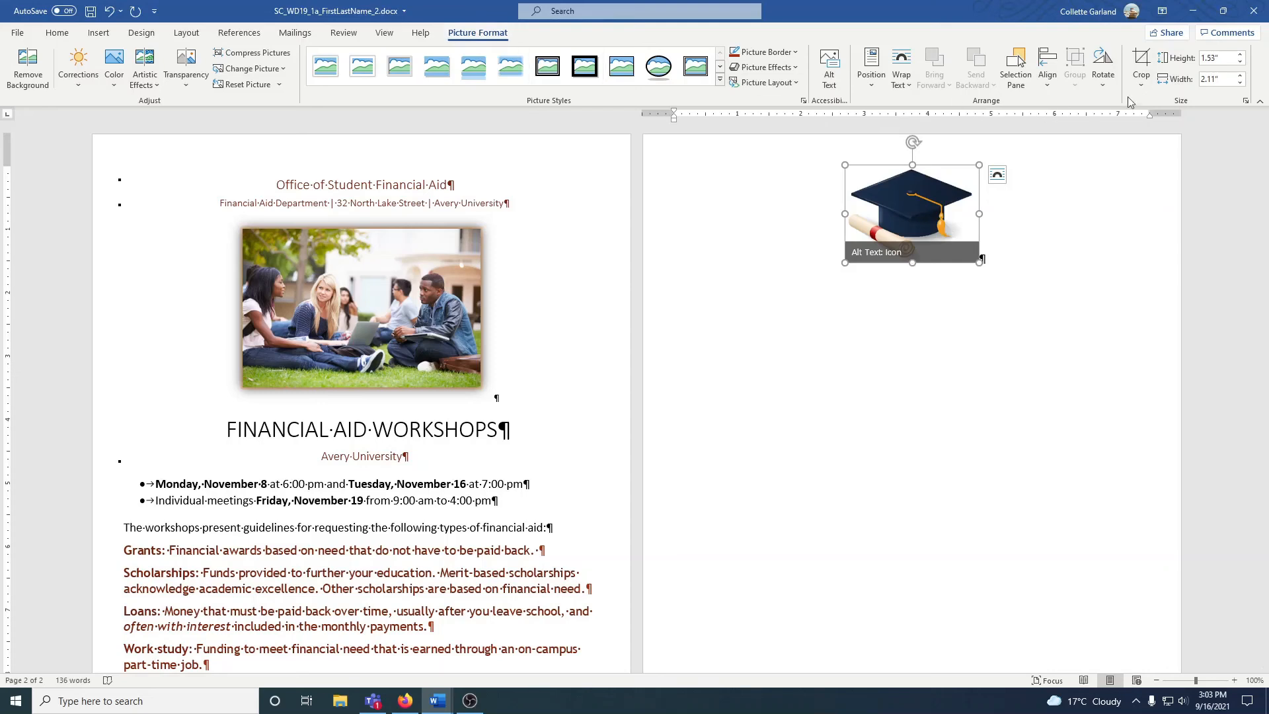
Step: Set the height of the graduation cap picture to 1"
{"action": "left_click", "coordinate": [1212, 58]}
{"action": "type", "text": "1"}
{"action": "key", "text": "Return"}
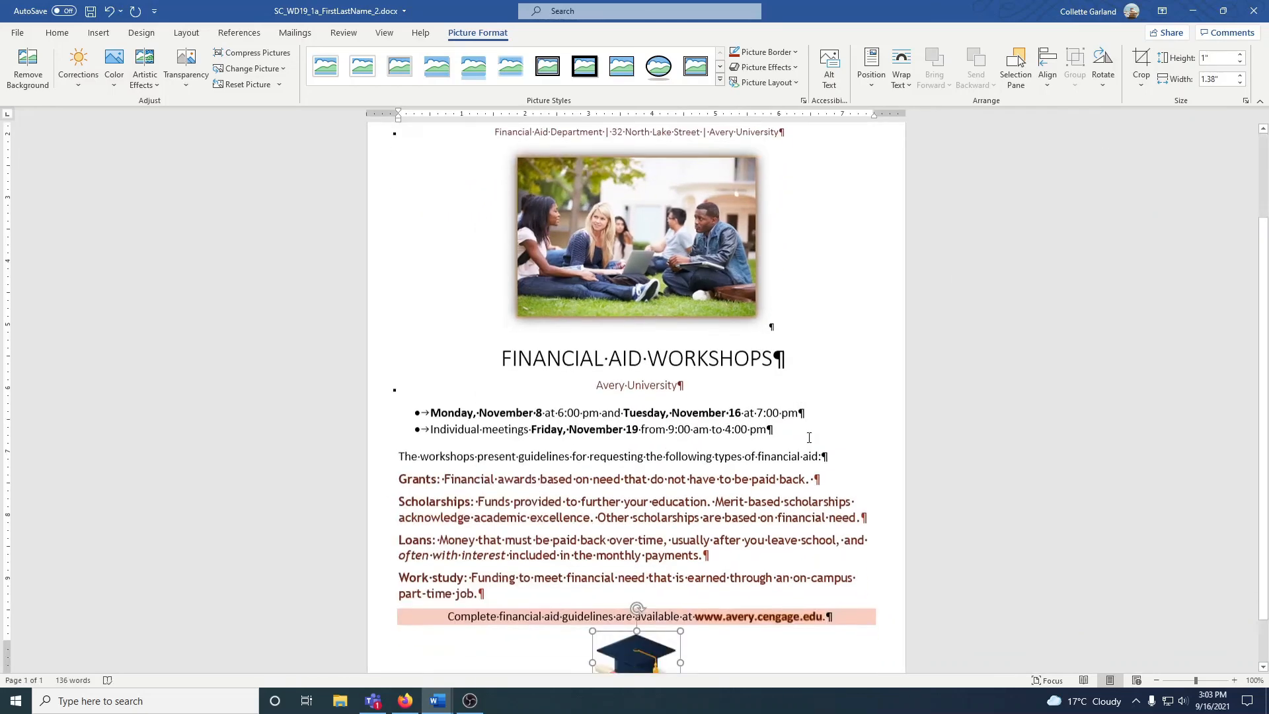
{"action": "scroll", "coordinate": [809, 438], "scroll_direction": "down", "scroll_amount": 3}
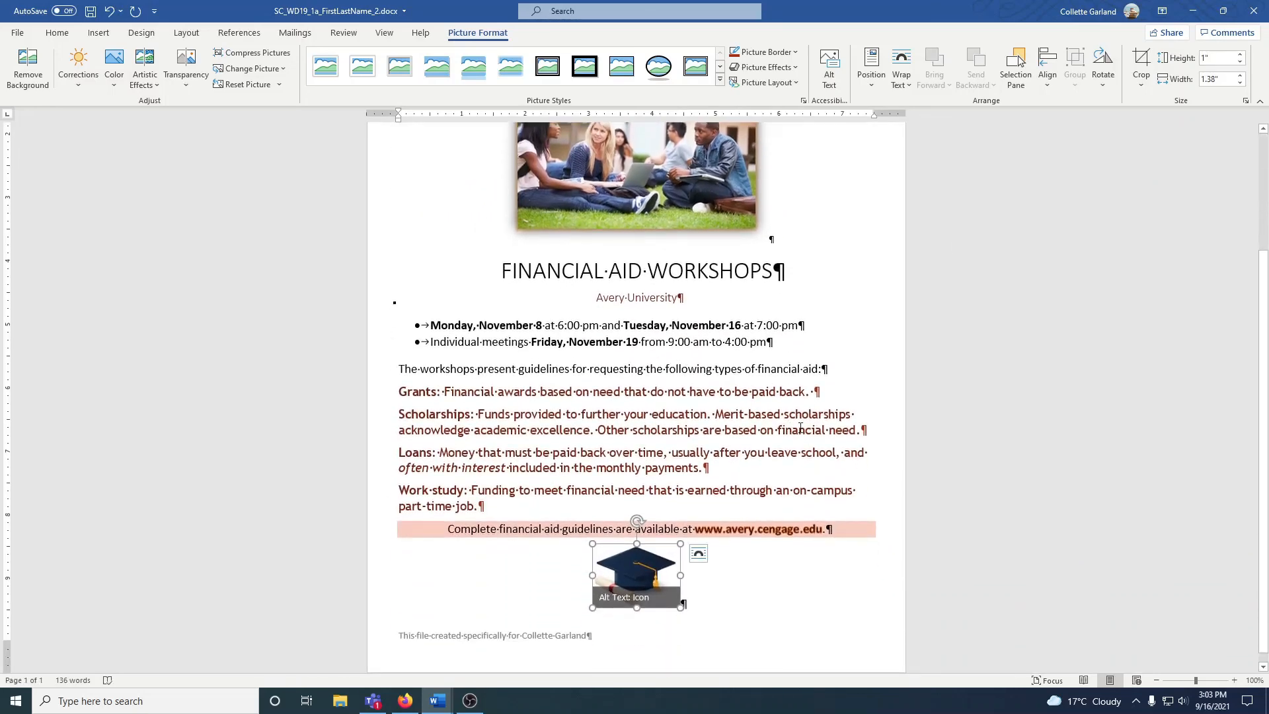
{"action": "left_click", "coordinate": [772, 562]}
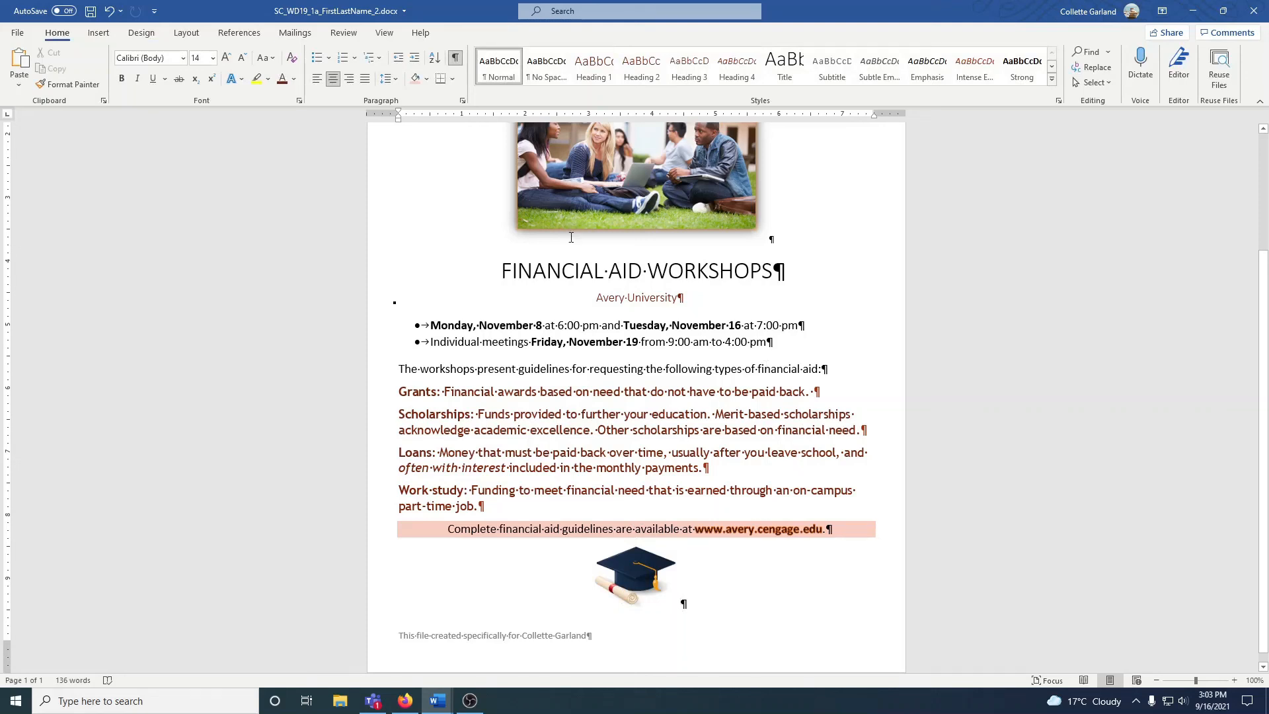
Step: Add a dotted box page border to the whole document in the theme's reddish-brown base color with a width of 1 ½ pt
{"action": "left_click", "coordinate": [186, 34]}
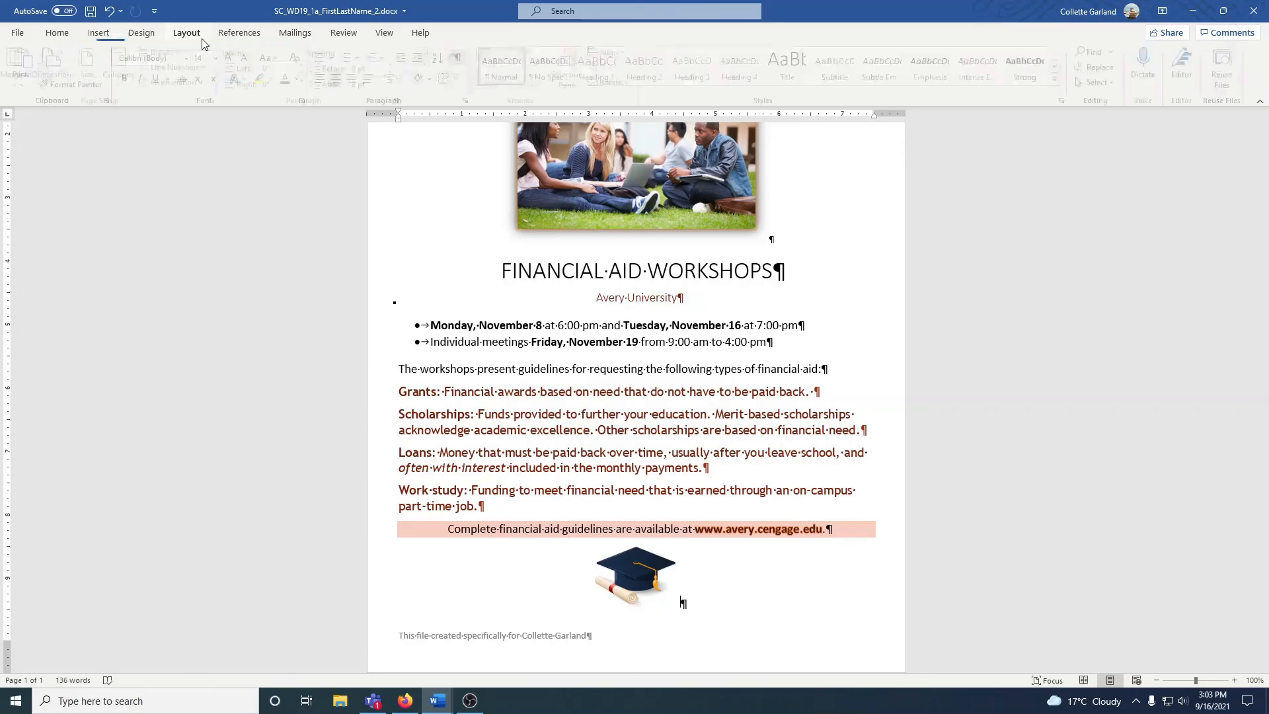
{"action": "left_click", "coordinate": [141, 33]}
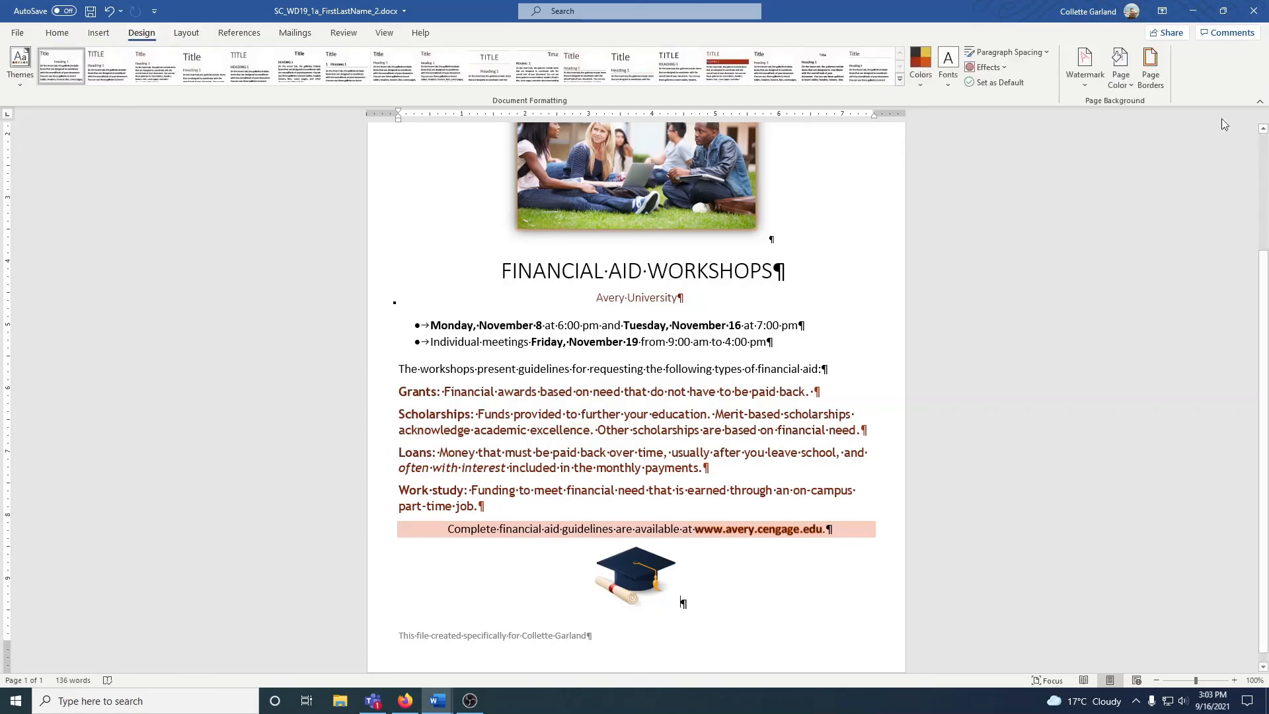
{"action": "left_click", "coordinate": [1150, 73]}
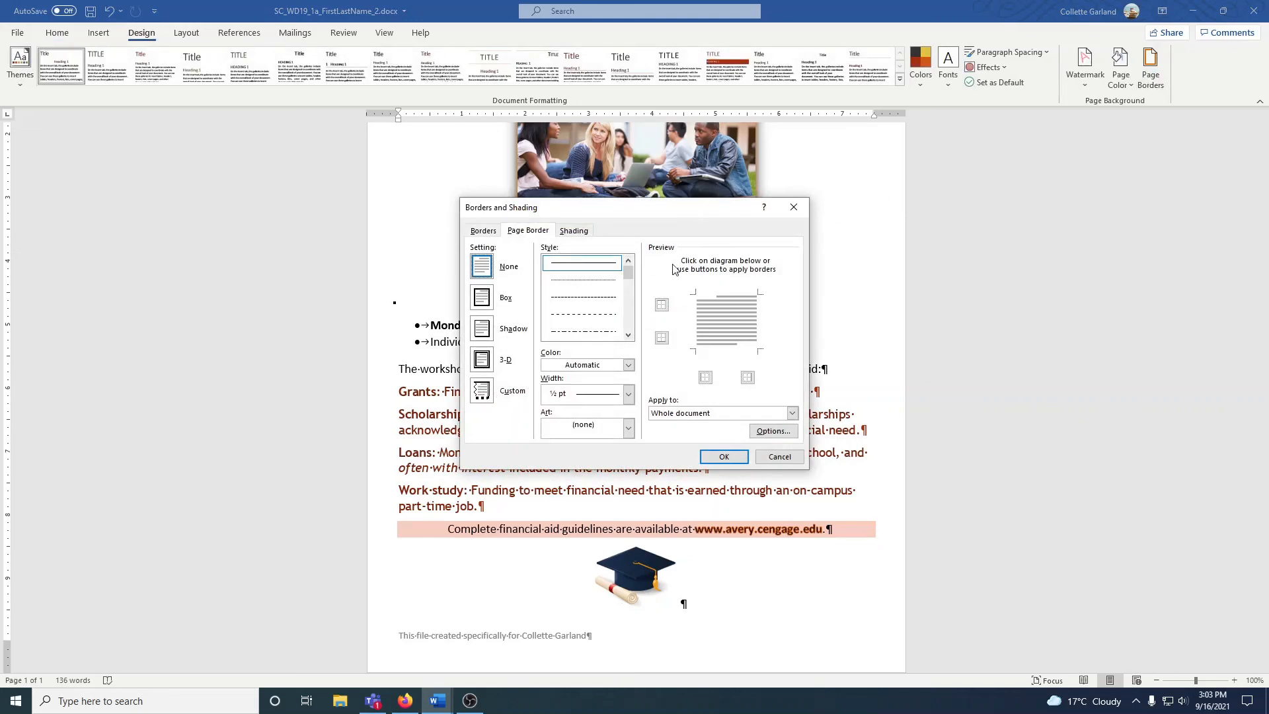
{"action": "left_click", "coordinate": [608, 282]}
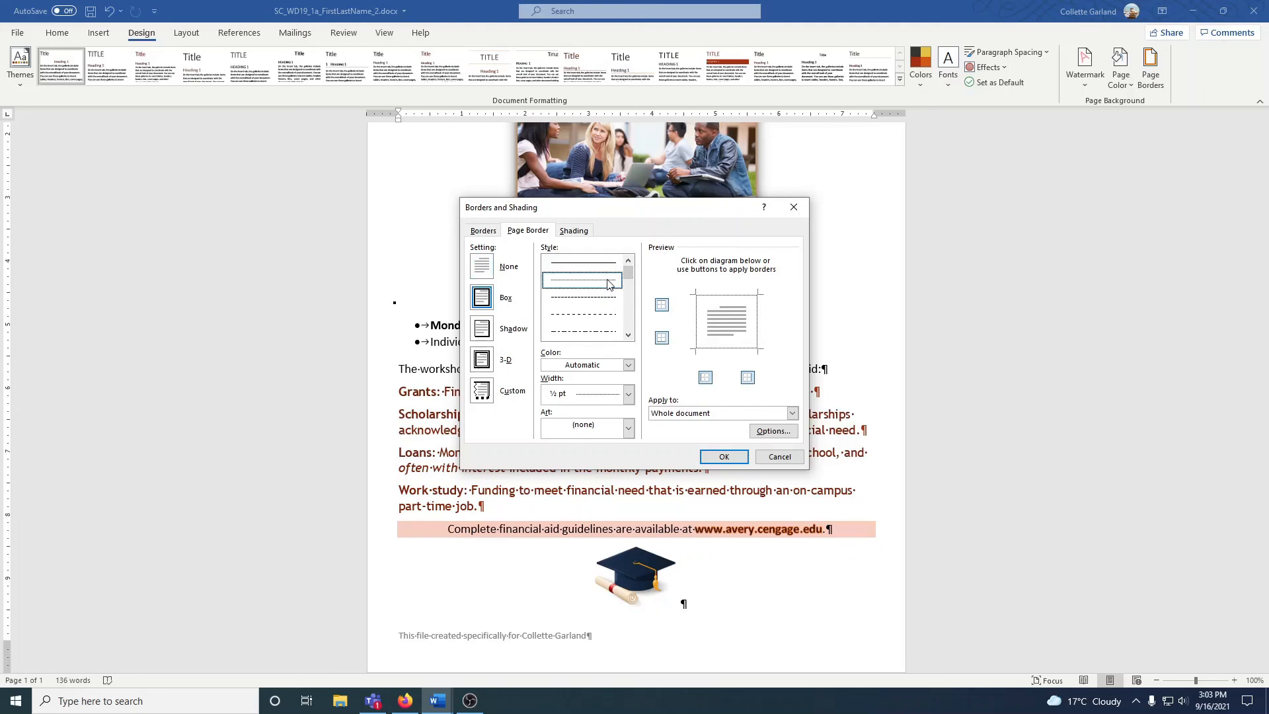
{"action": "left_click", "coordinate": [628, 364]}
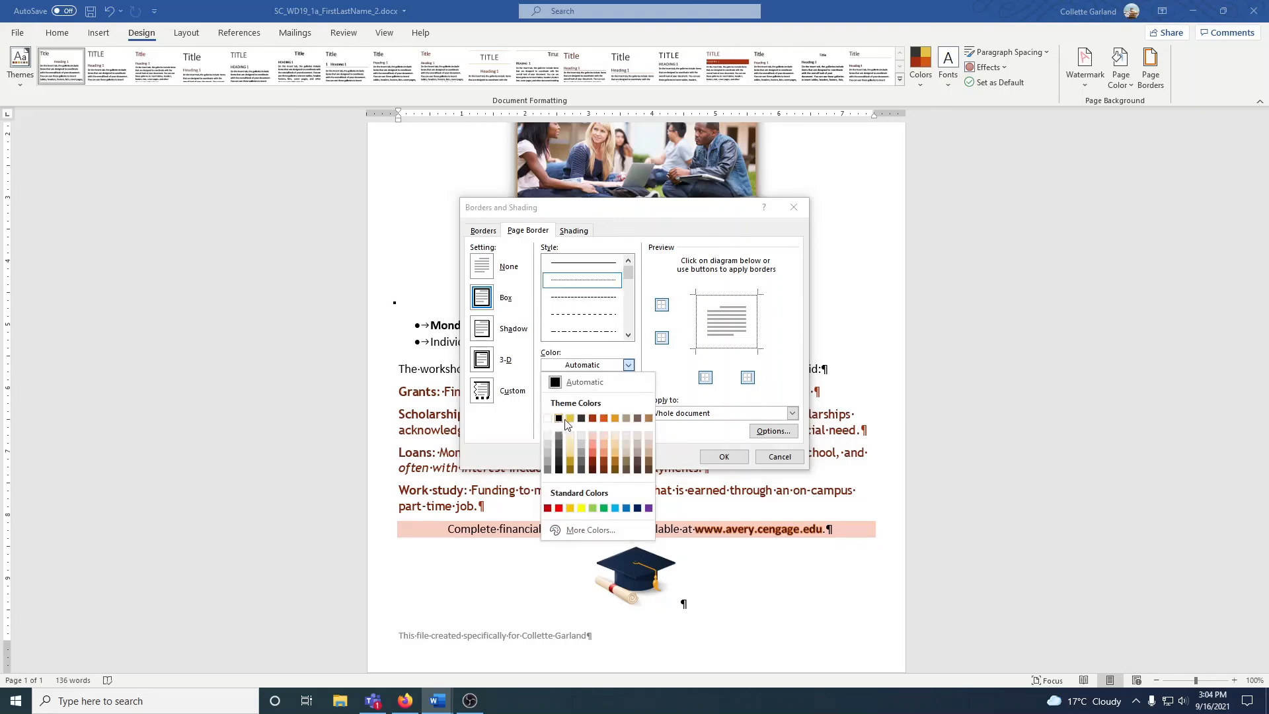
{"action": "left_click", "coordinate": [638, 420]}
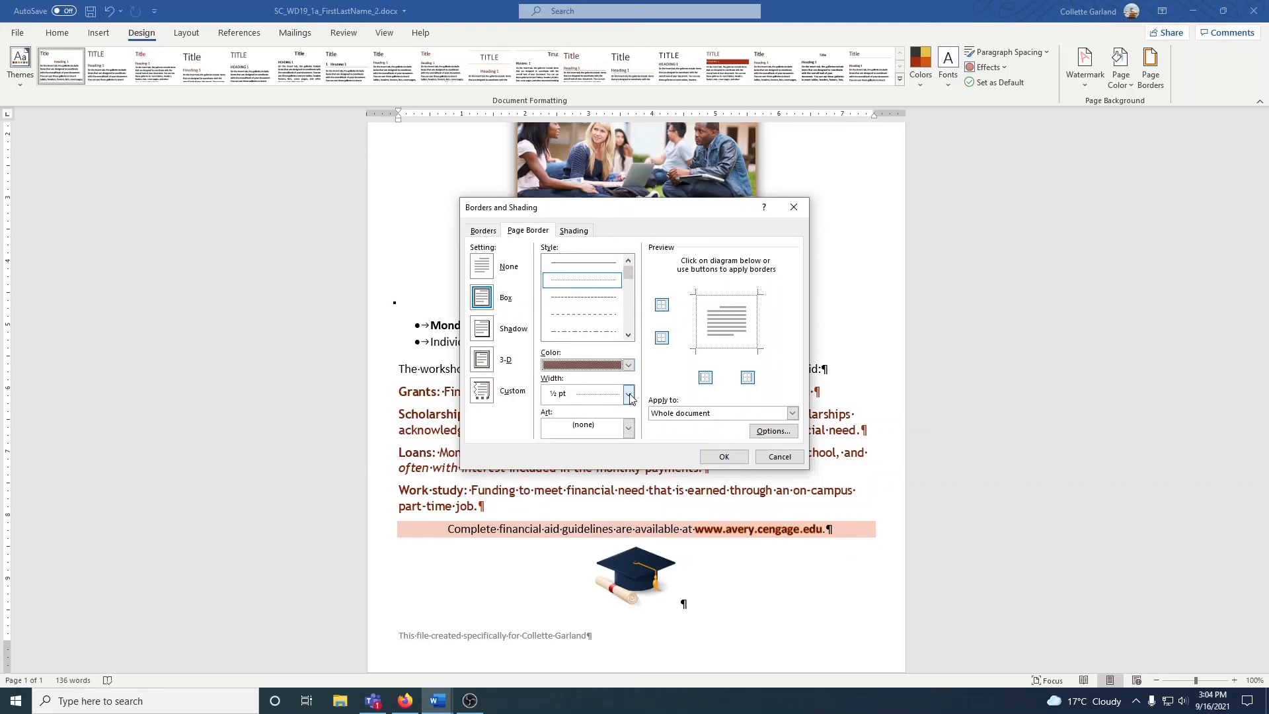
{"action": "left_click", "coordinate": [629, 395]}
{"action": "left_click", "coordinate": [596, 483]}
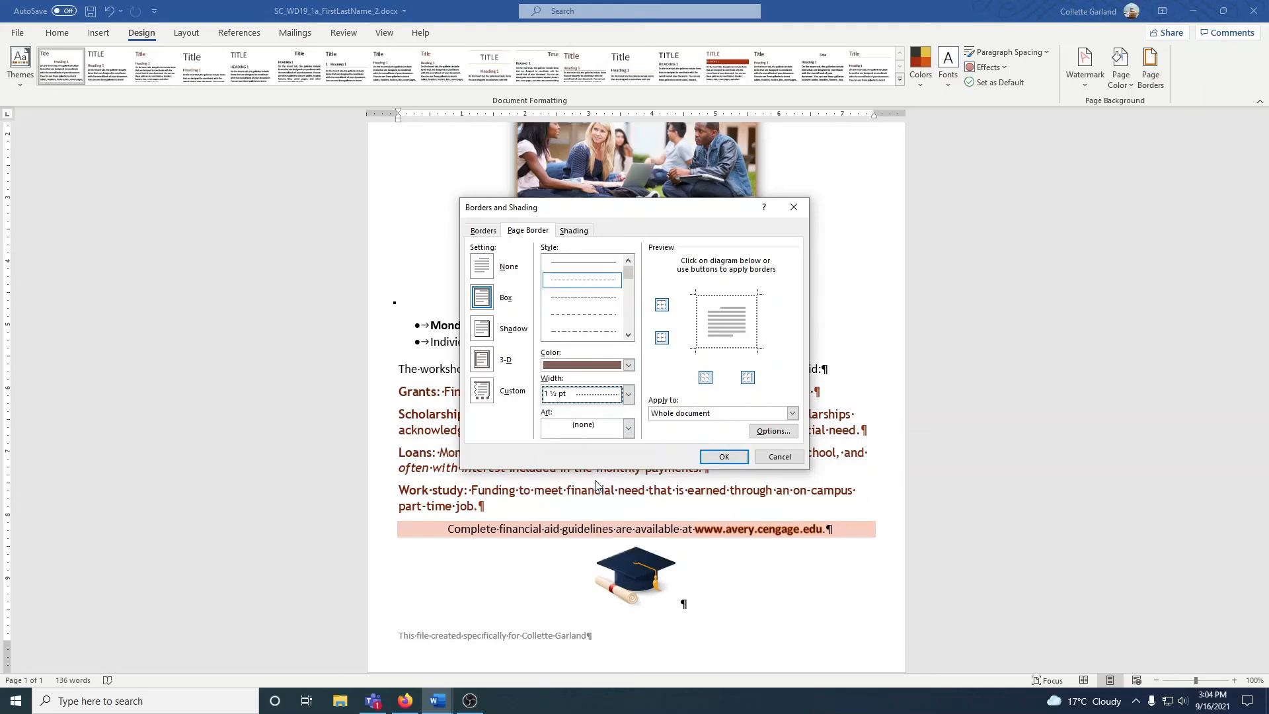
{"action": "left_click", "coordinate": [724, 455]}
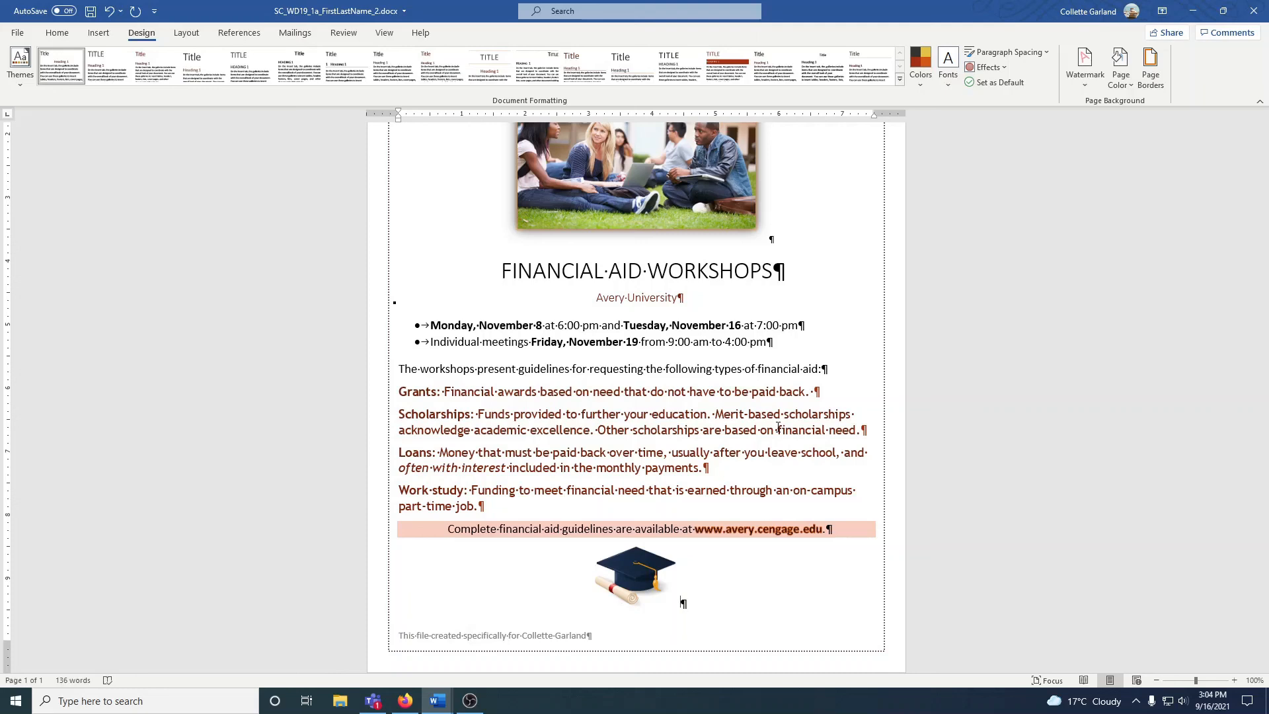
{"action": "scroll", "coordinate": [778, 427], "scroll_direction": "up", "scroll_amount": 3}
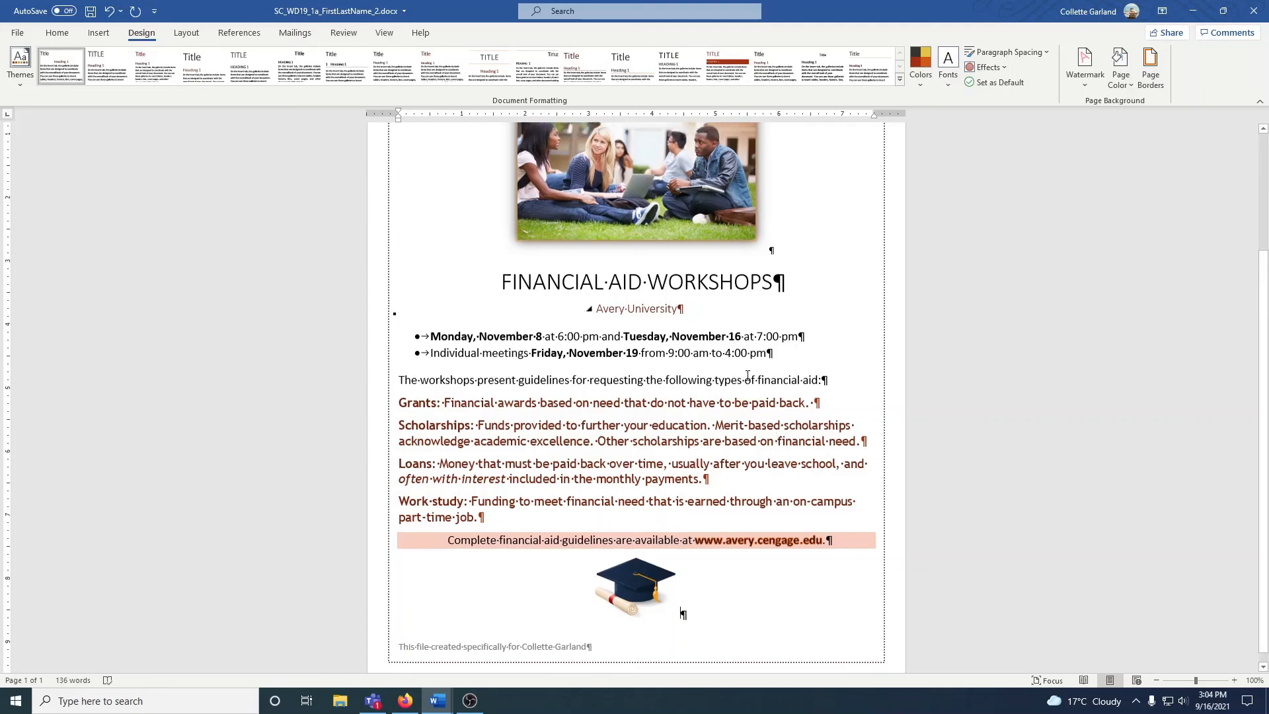